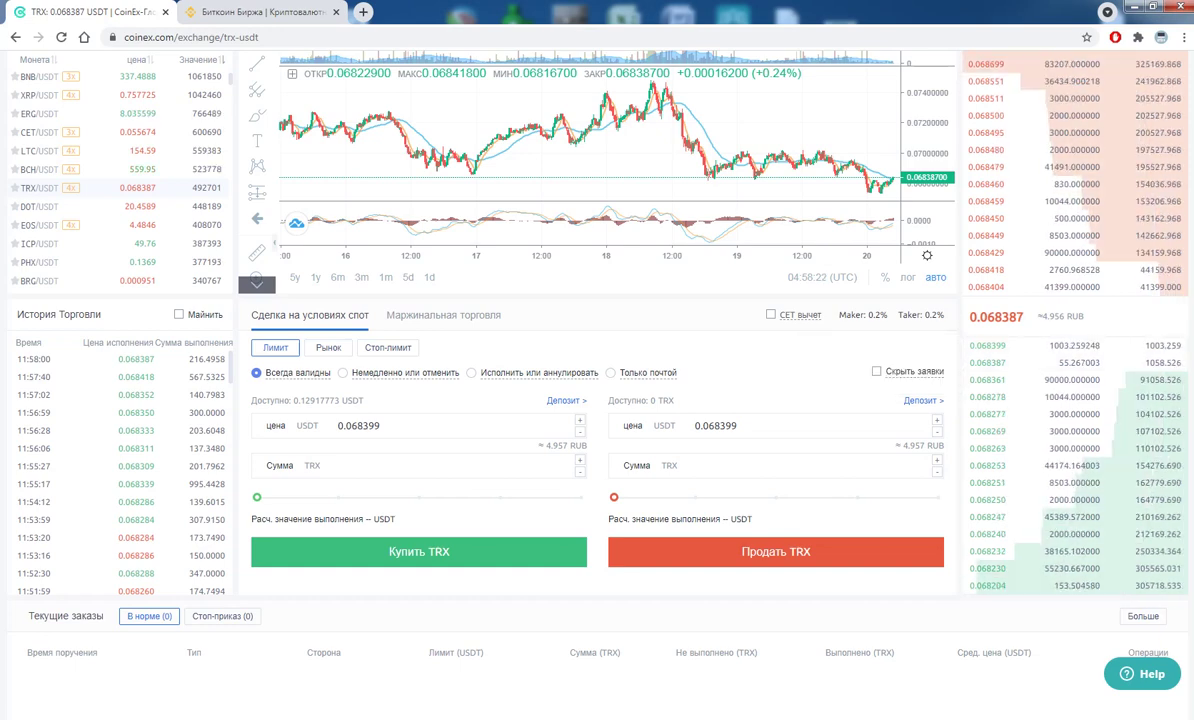
- Drag the TRX buy slider to 100%, giving 1.88859091 TRX at 0.068399 USDT
left_click_drag(257, 497, 581, 497)
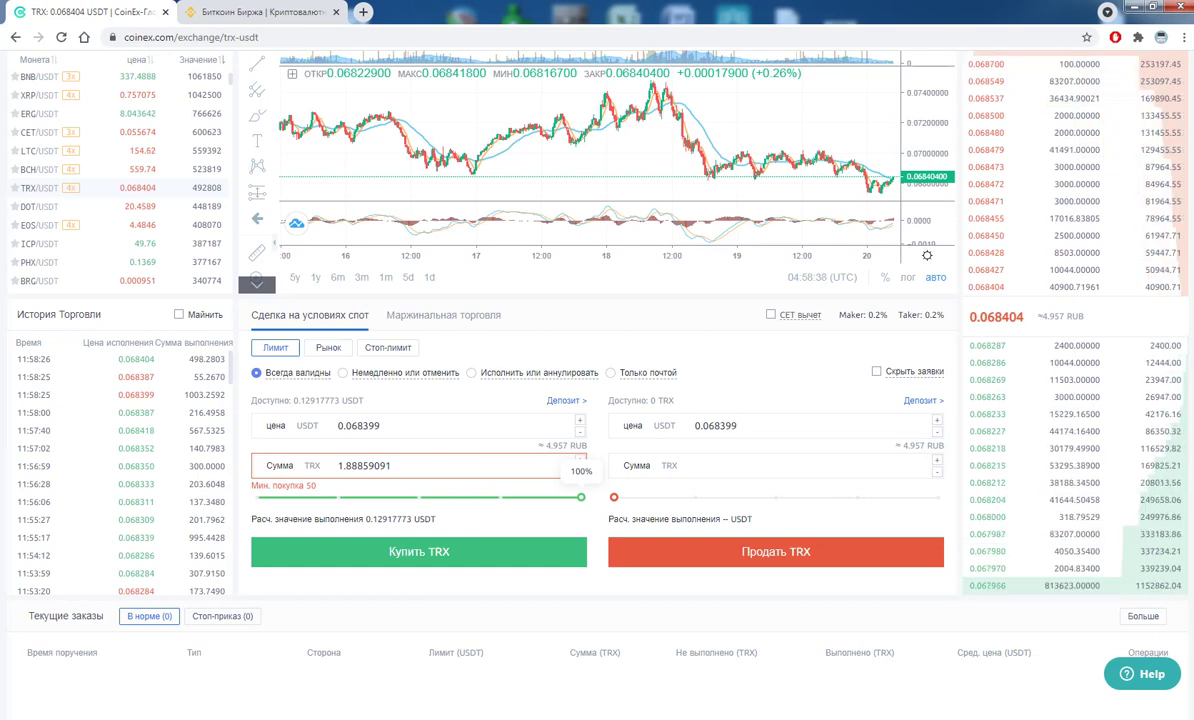
scroll(597, 360, "up", 2)
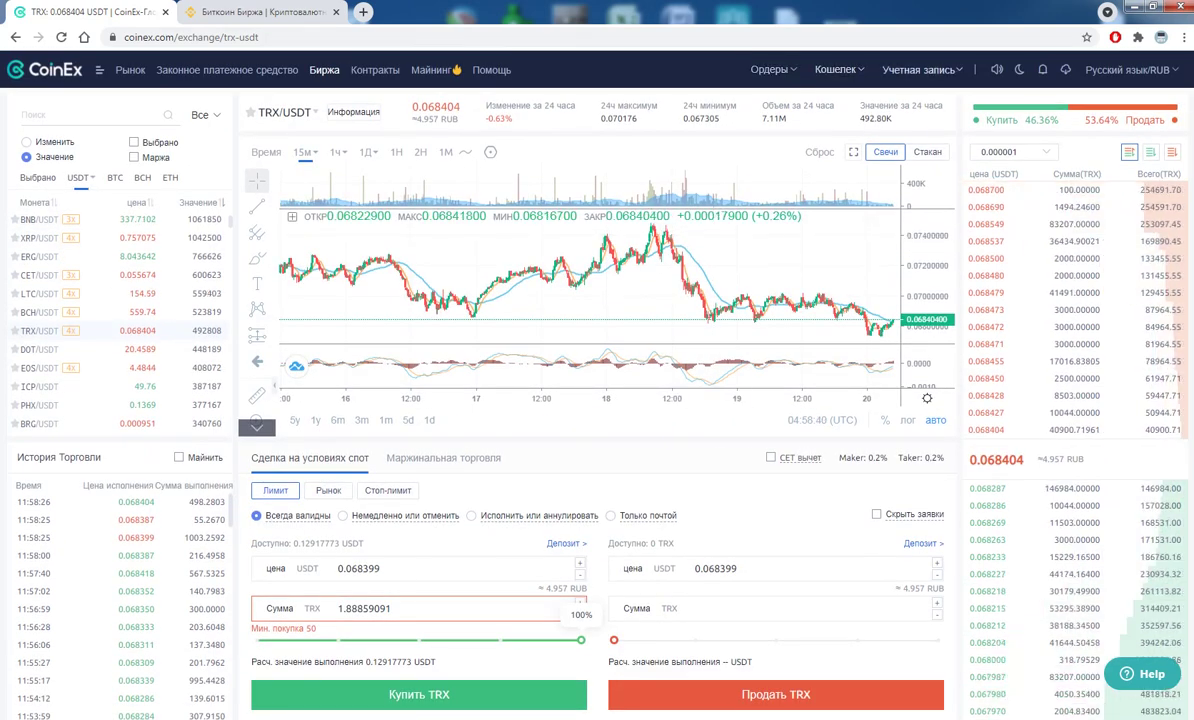
- Open CoinEx's funds withdrawal page and choose TRX as the coin
mouse_move(835, 69)
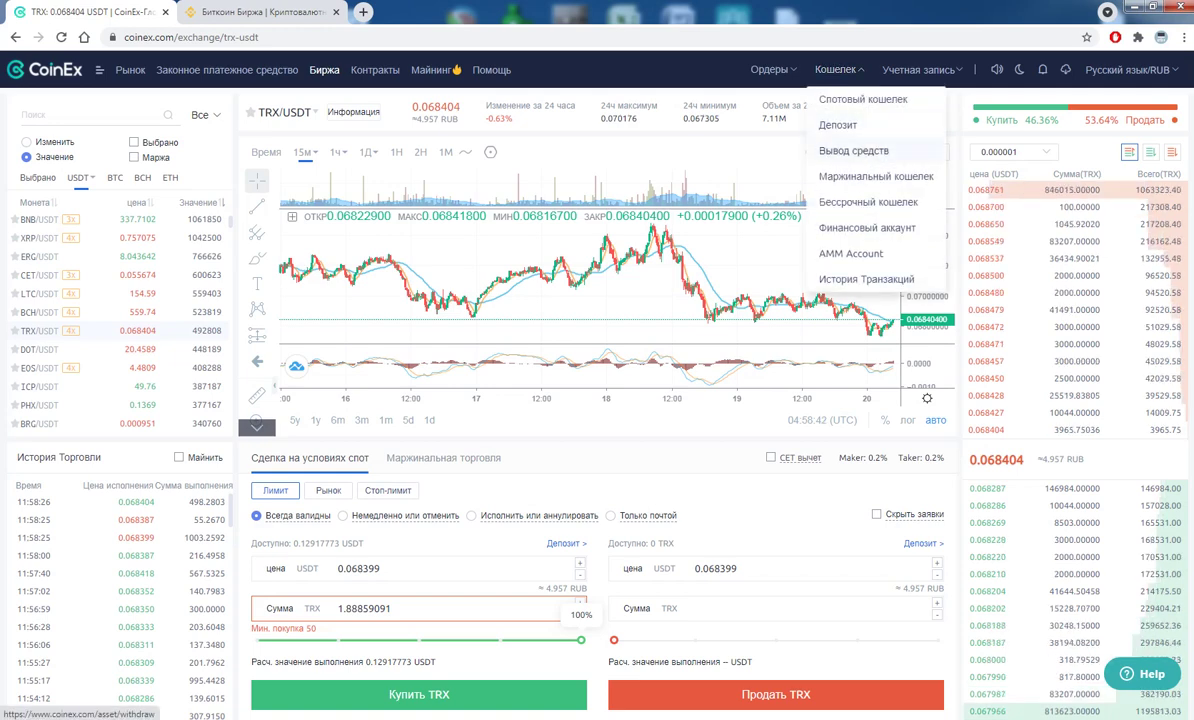
left_click(853, 150)
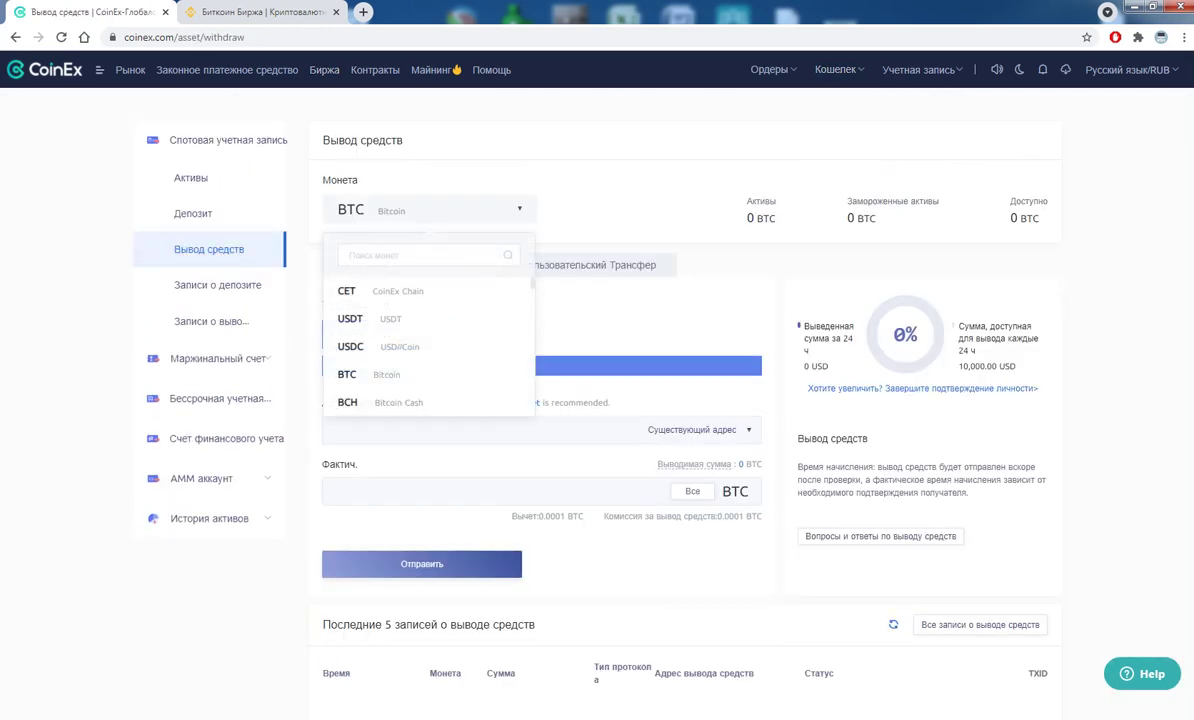
type("trx")
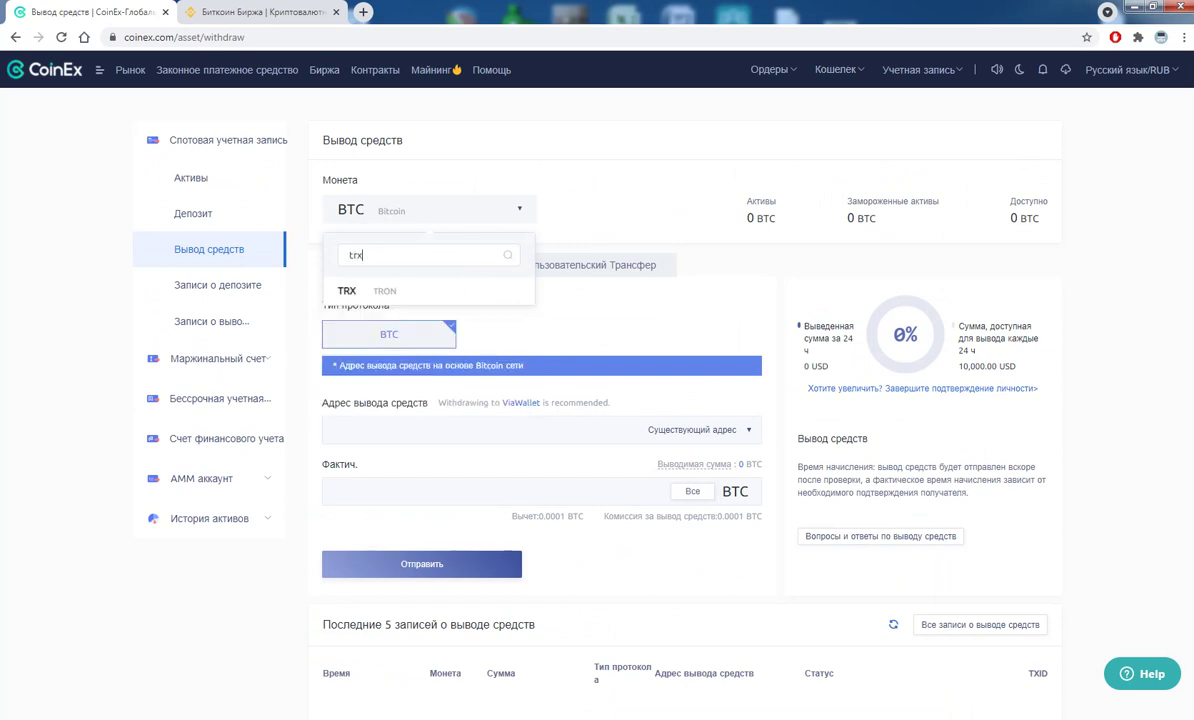
left_click(346, 290)
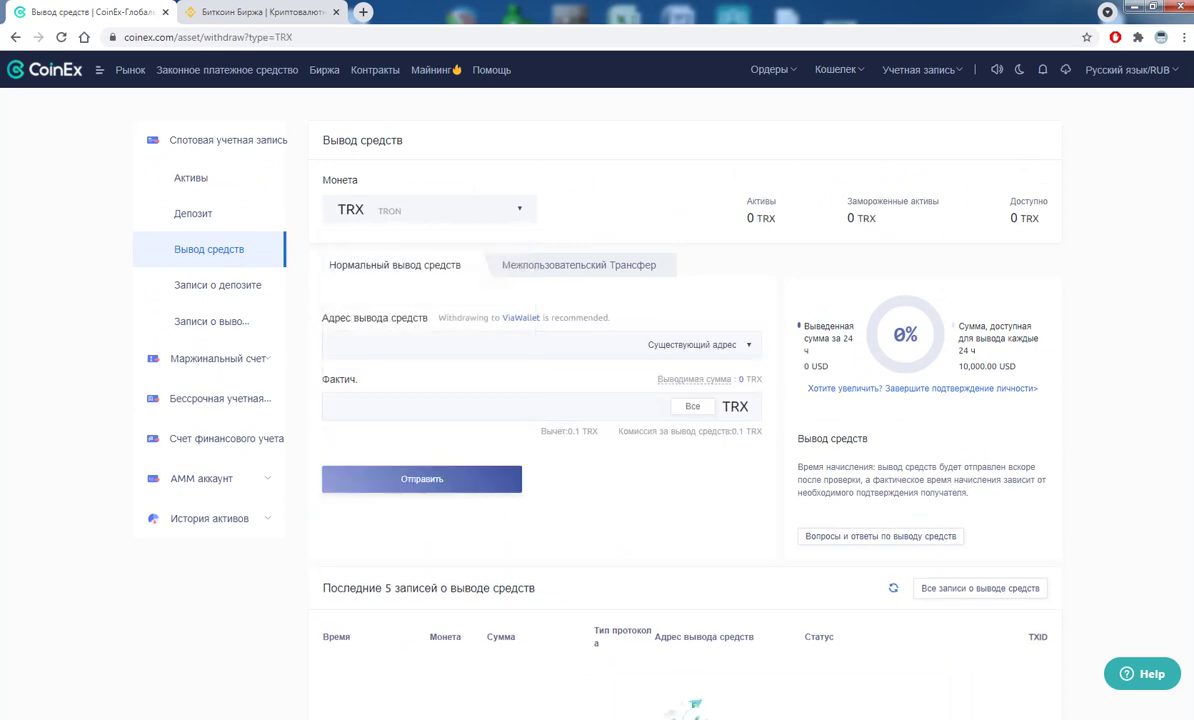
- Select the amount and withdrawal address fields, then move to the Binance tab
left_click(330, 406)
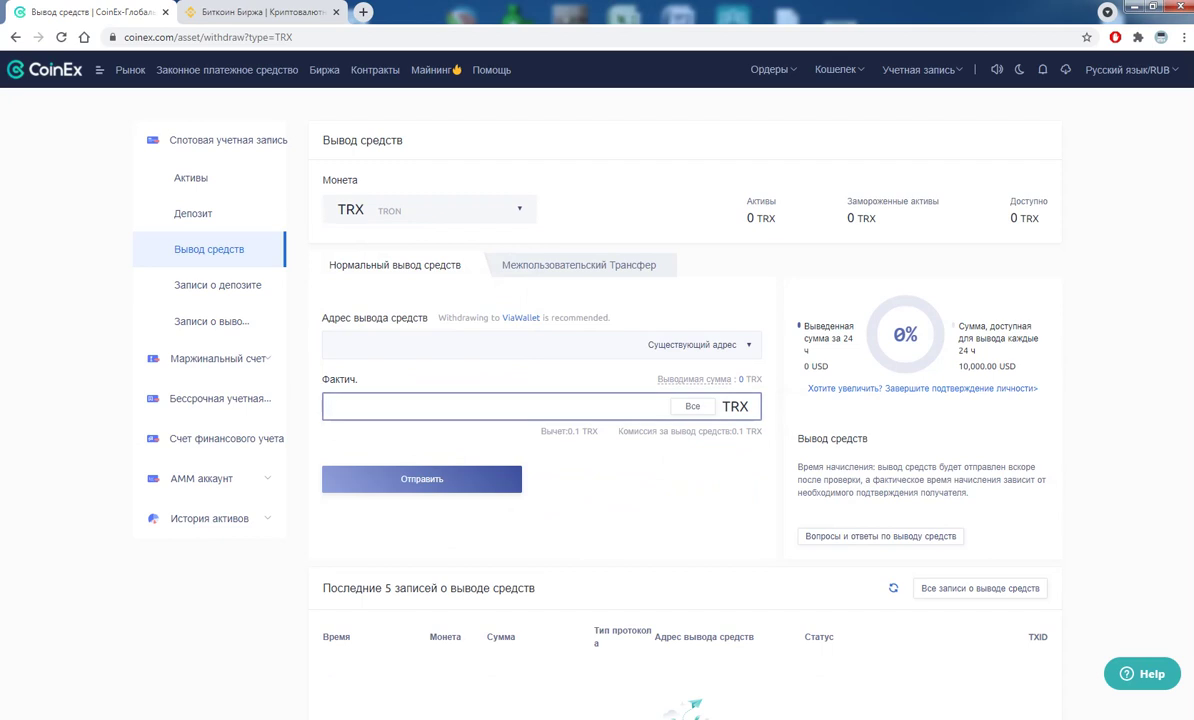
left_click(337, 406)
left_click(400, 344)
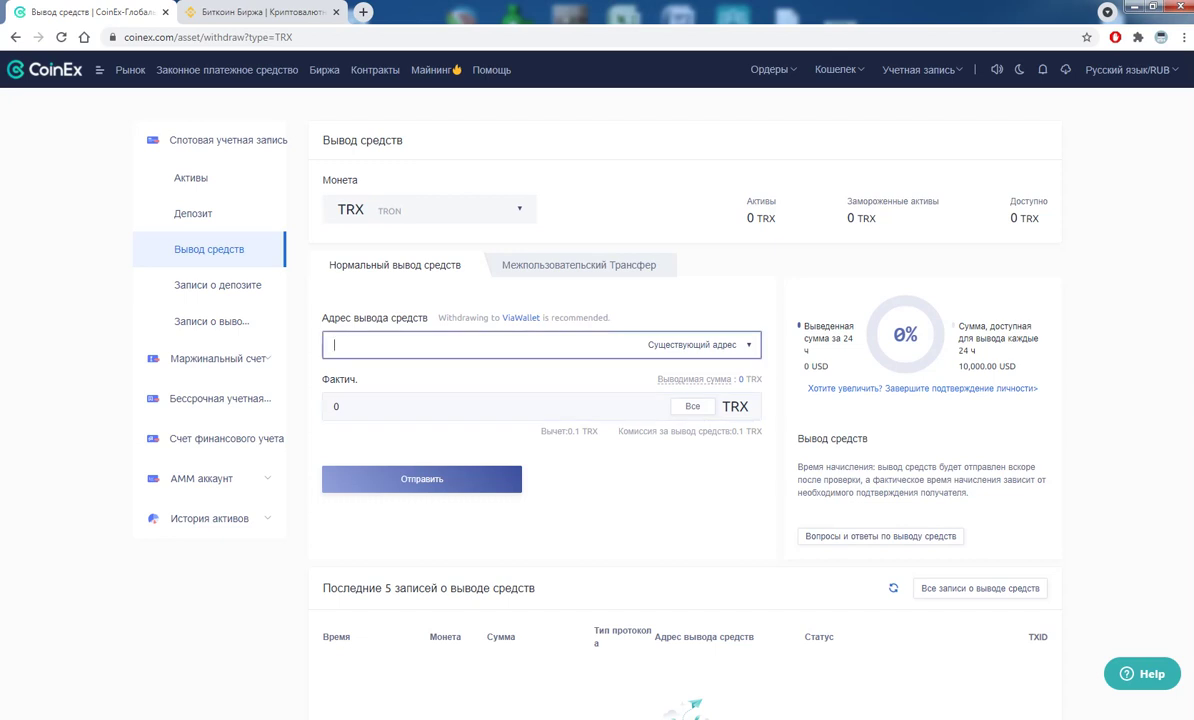
key("ctrl+Tab")
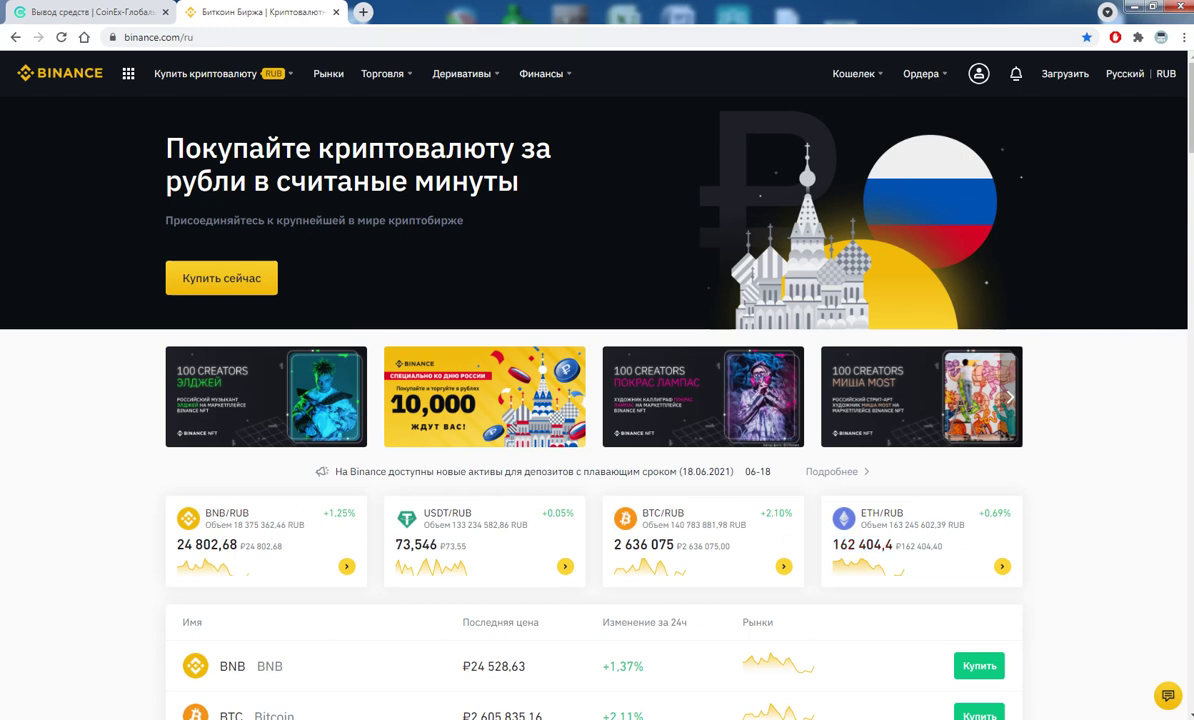
- Open Binance's fiat and spot wallet, search trx, and open the TRX deposit page
mouse_move(854, 73)
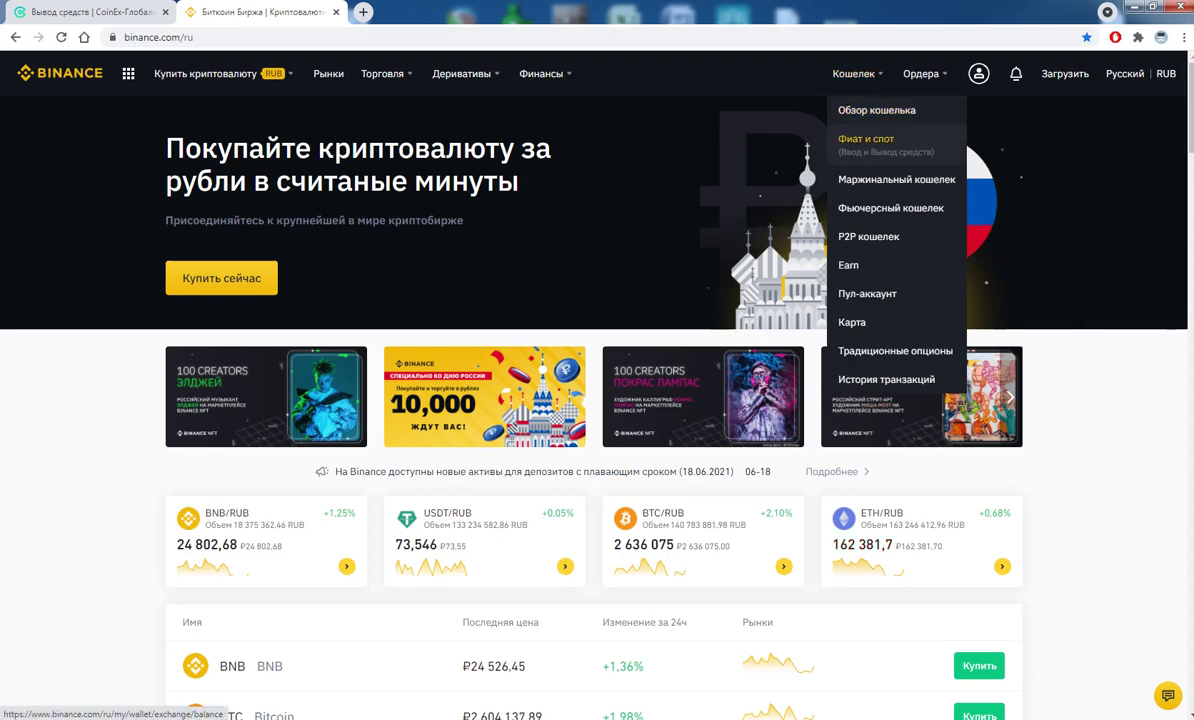
left_click(868, 140)
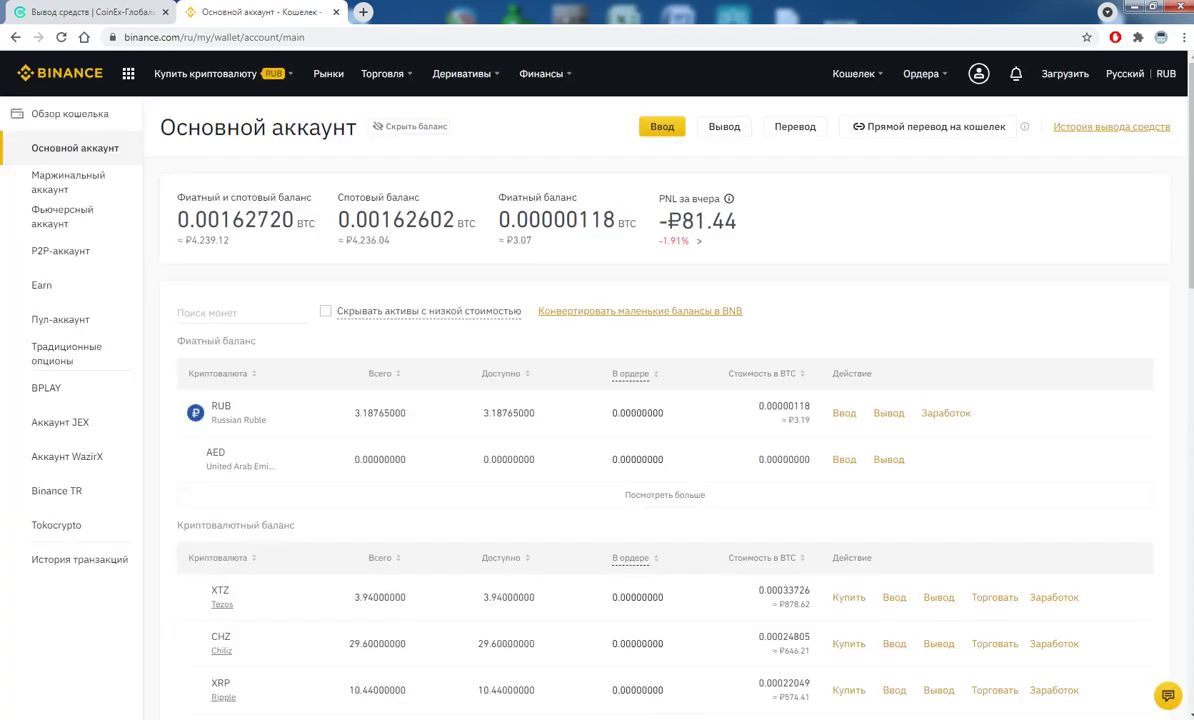
type("trx")
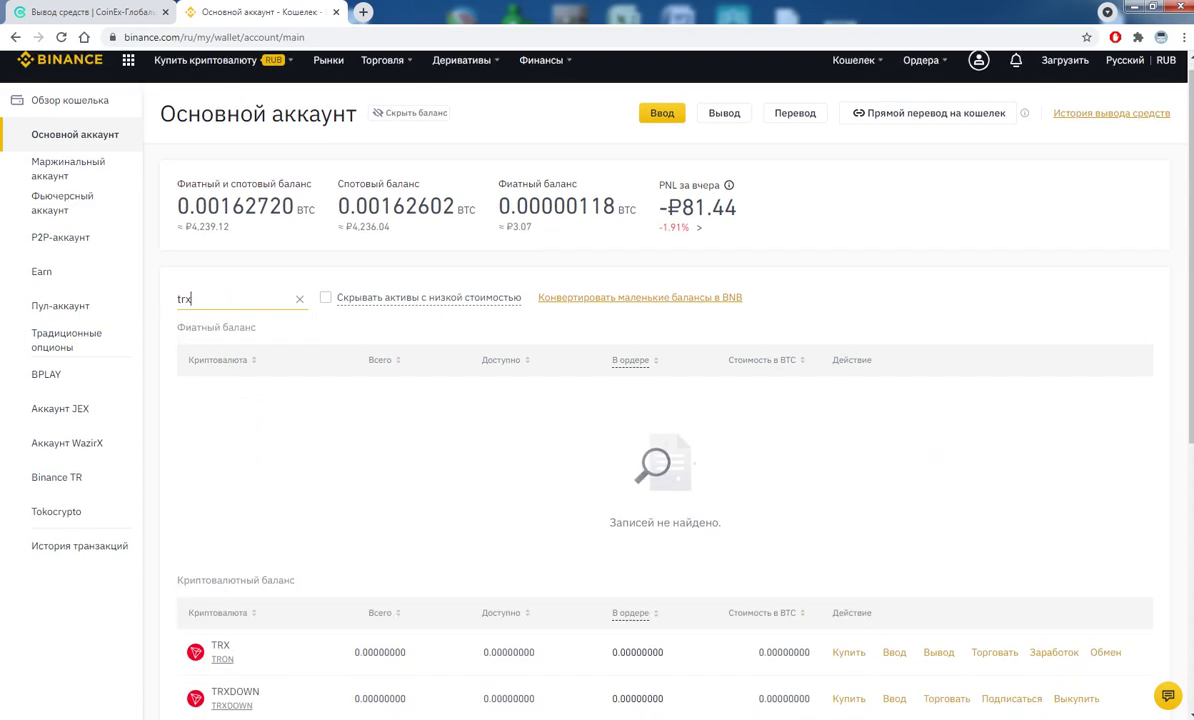
scroll(597, 400, "down", 4)
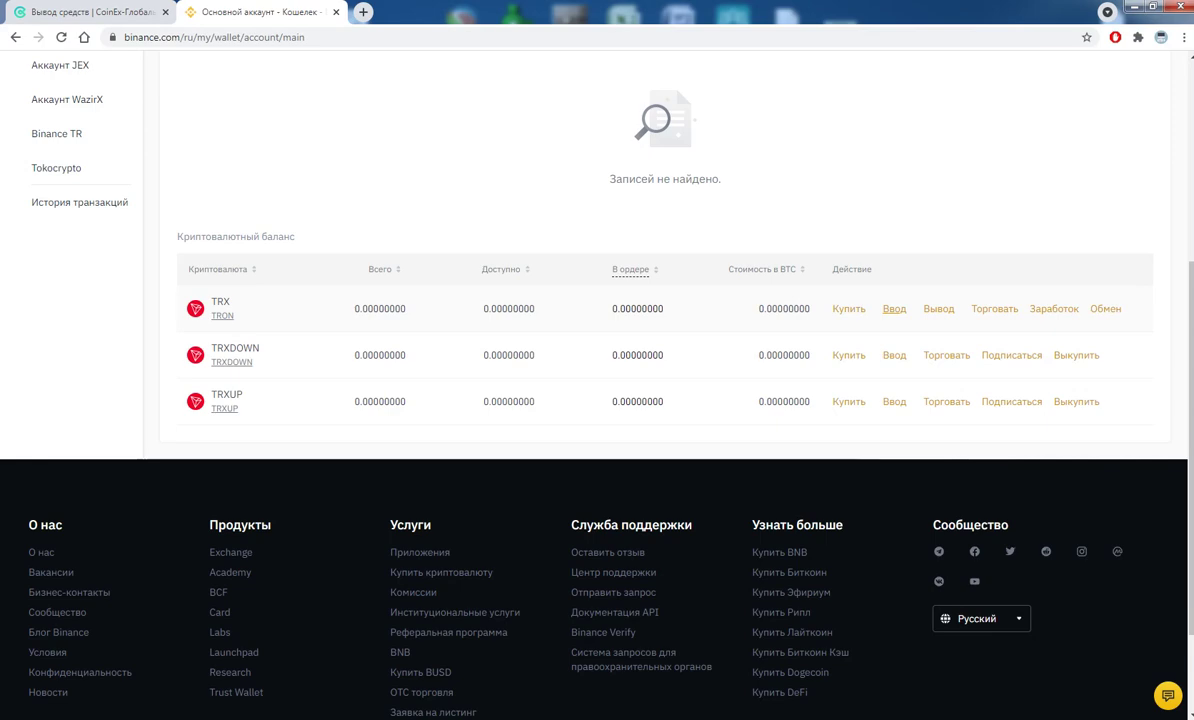
left_click(894, 308)
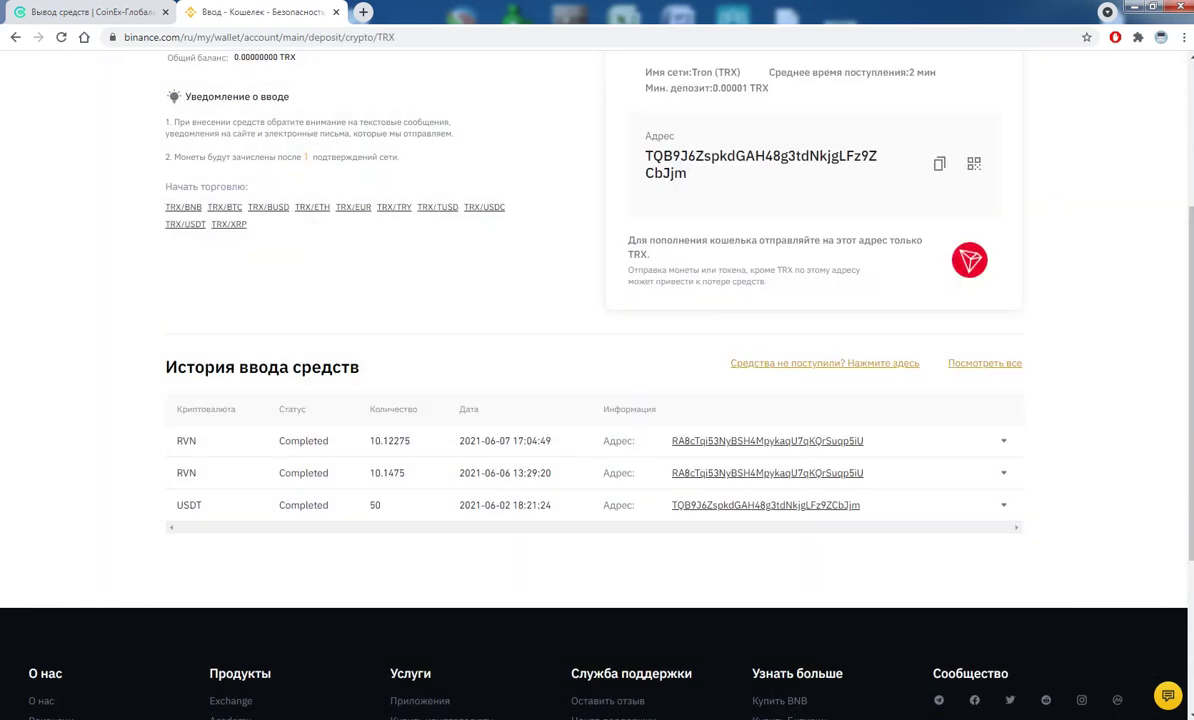
- Copy the TRC20 TRX deposit address and return to the CoinEx tab
scroll(597, 400, "up", 2)
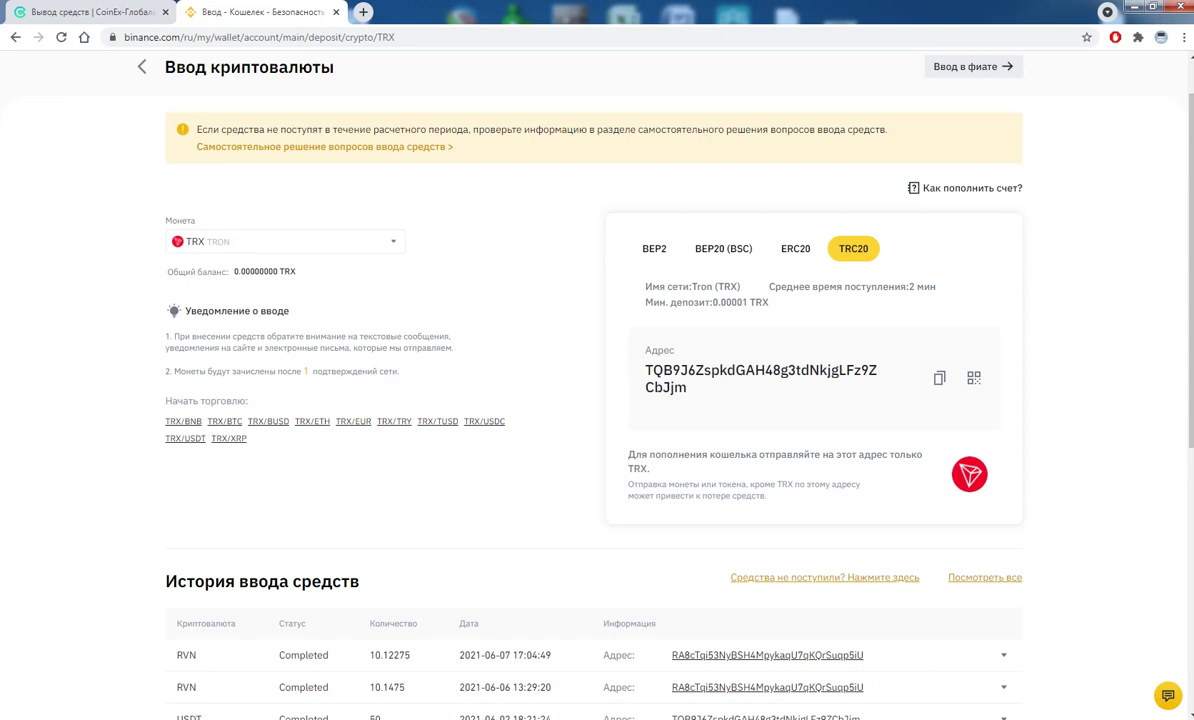
left_click(939, 378)
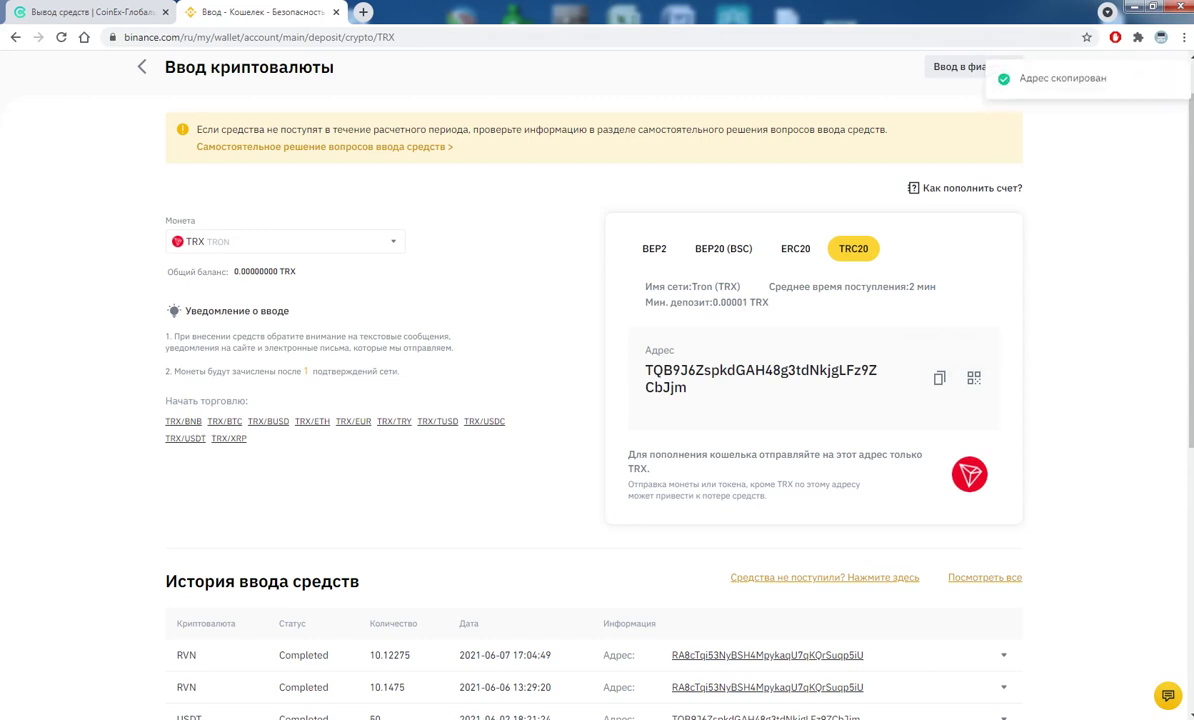
left_click(95, 11)
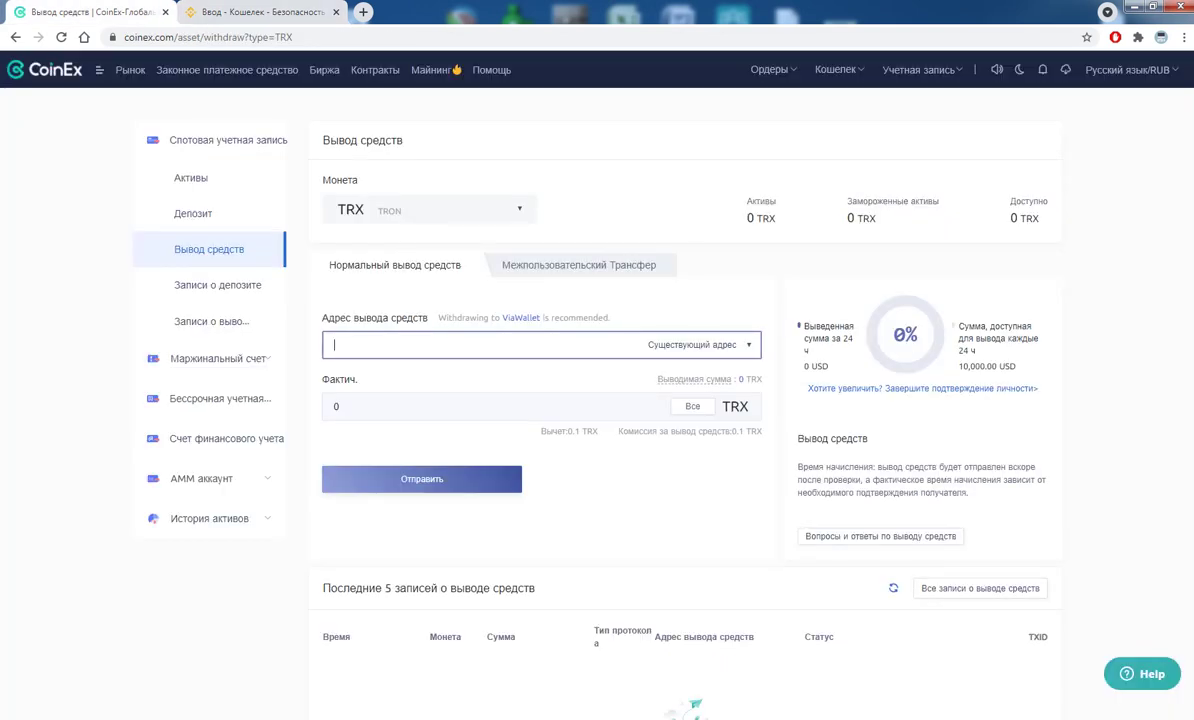
- Paste the Binance TRC20 address into CoinEx's withdrawal address field, then return to Binance
type("TQB9J6ZspkdGAH48g3tdNkjgLFz9ZCbJjm")
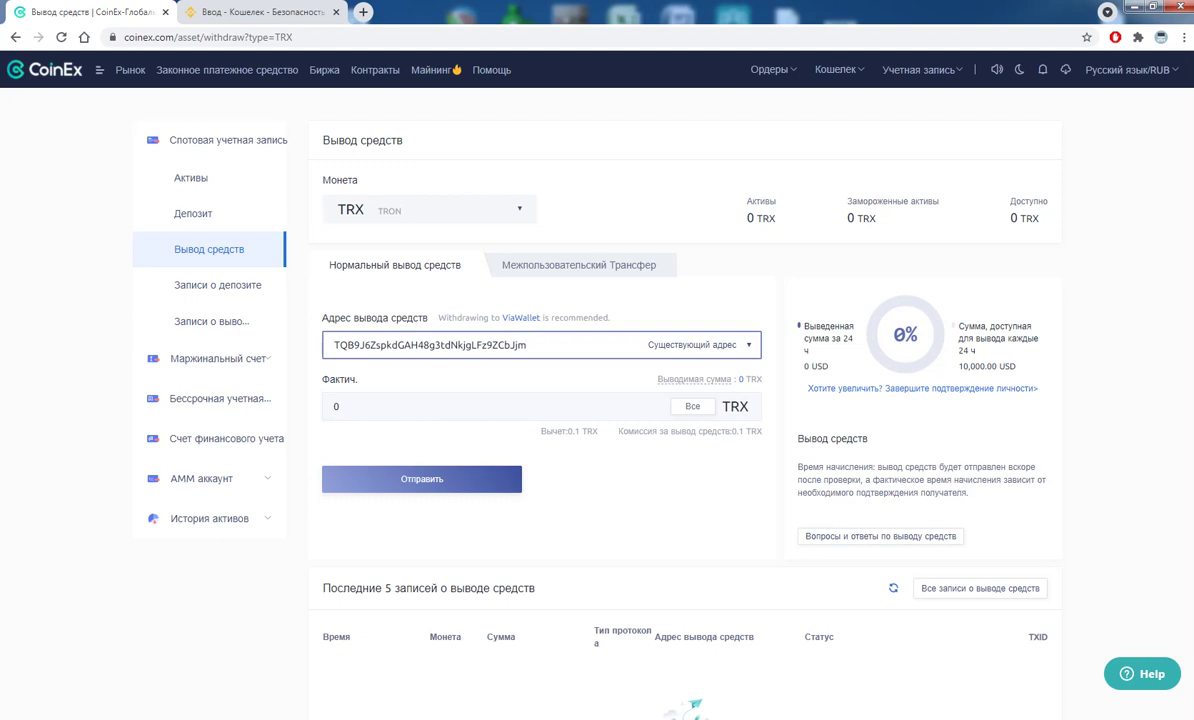
key("ctrl+Tab")
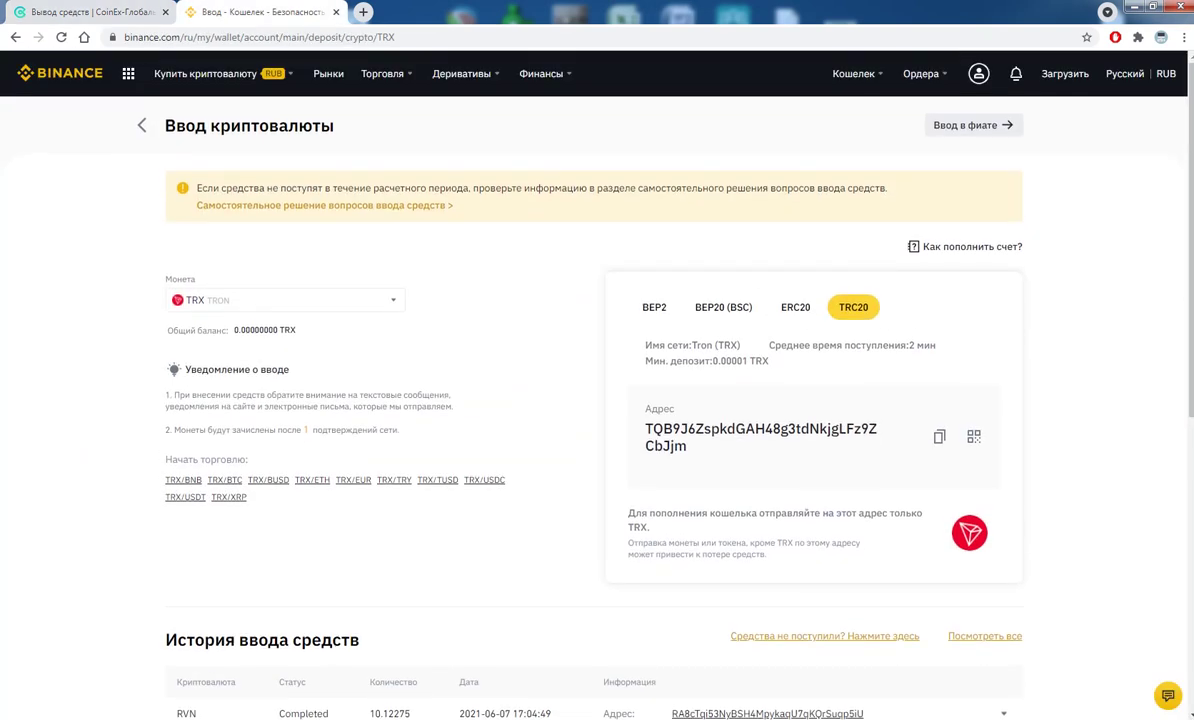
- Search the Binance spot wallet for trx and select TRX's 0.00000000 total balance
mouse_move(855, 73)
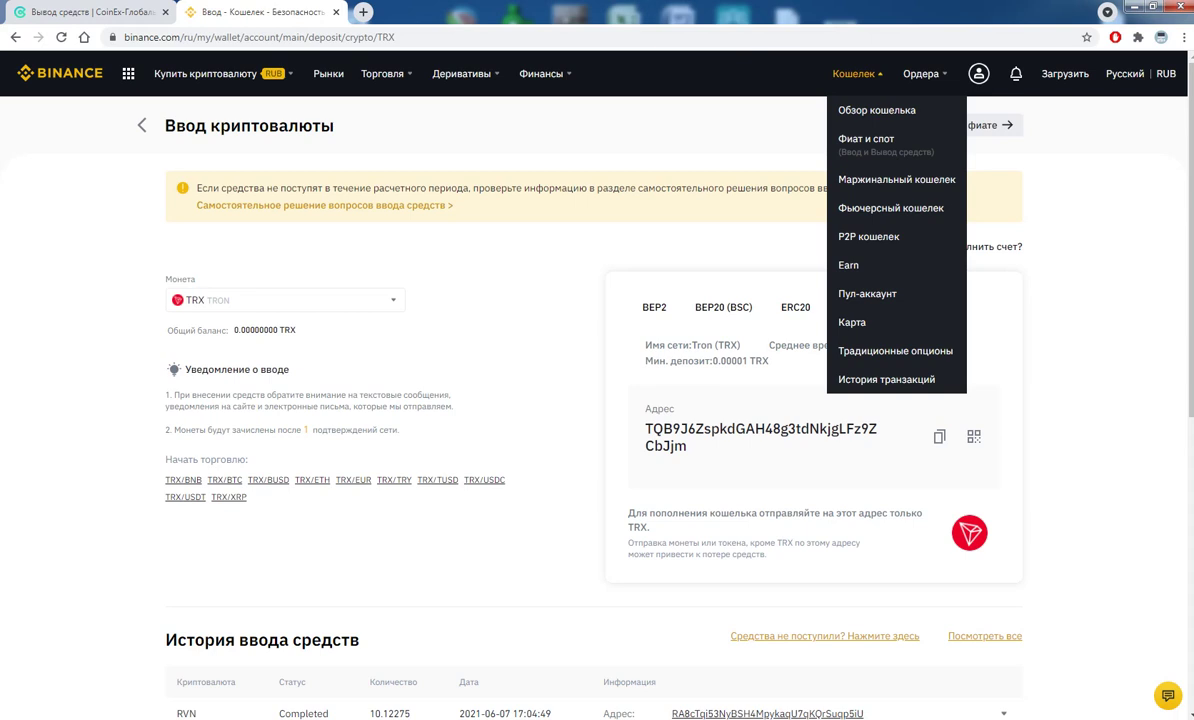
mouse_move(1015, 73)
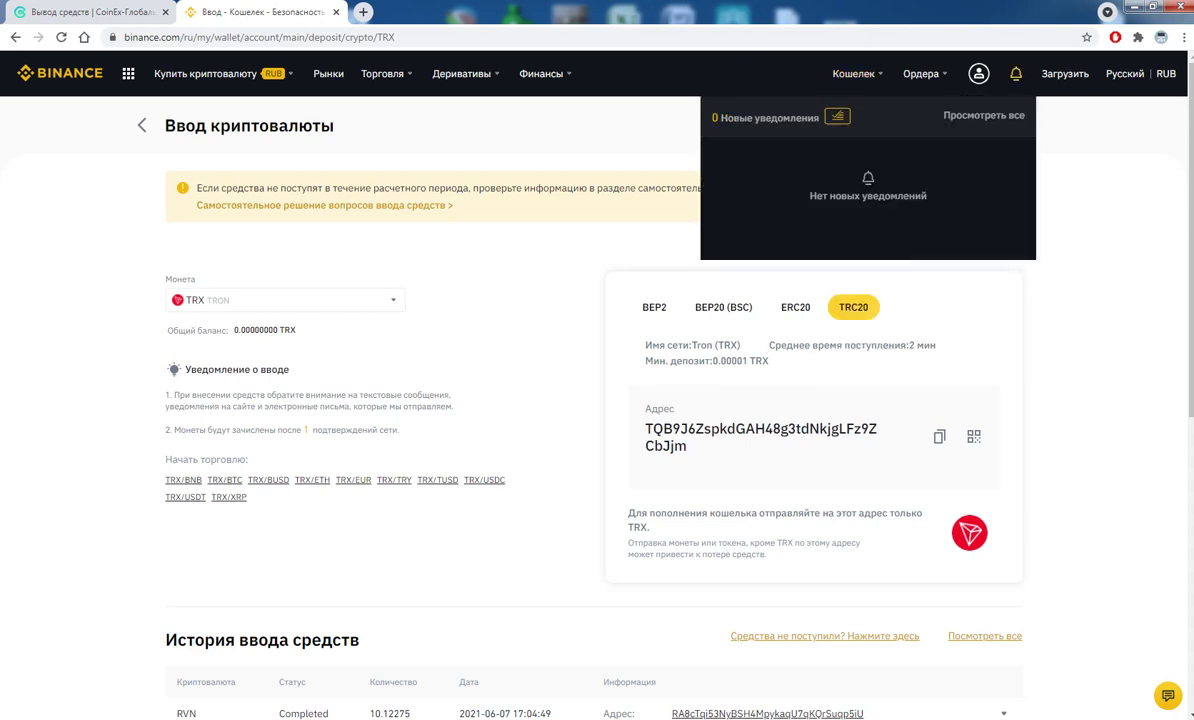
left_click(845, 132)
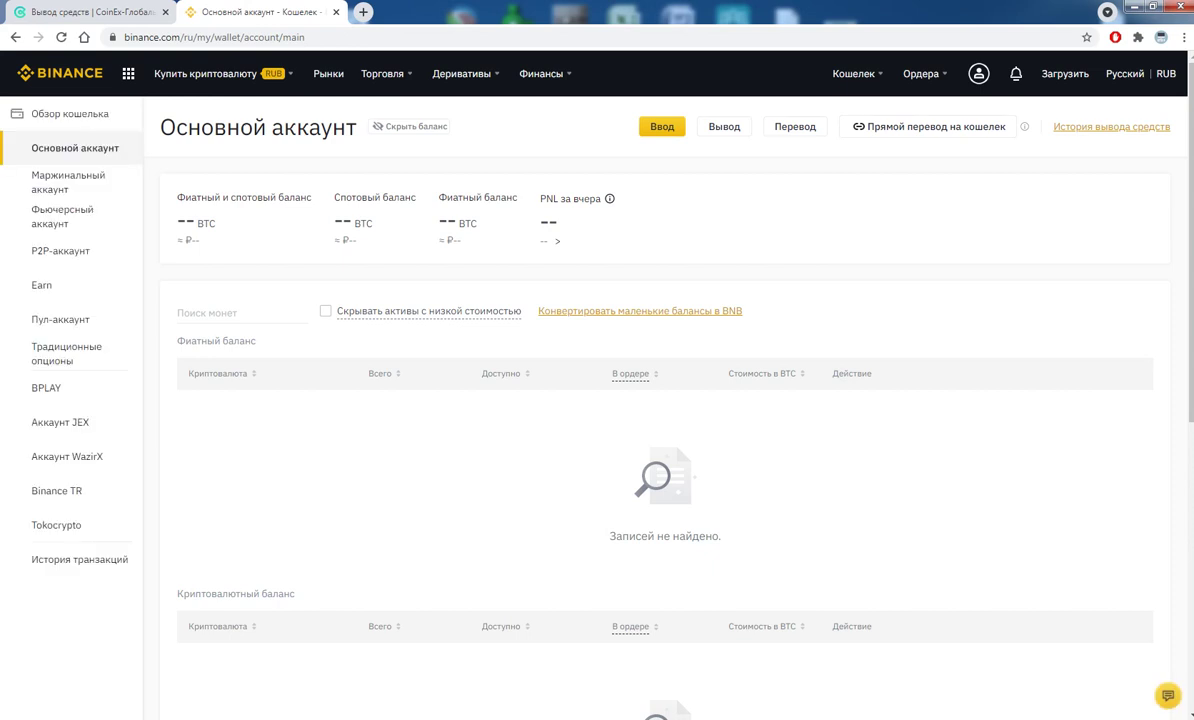
left_click(240, 312)
type("trx")
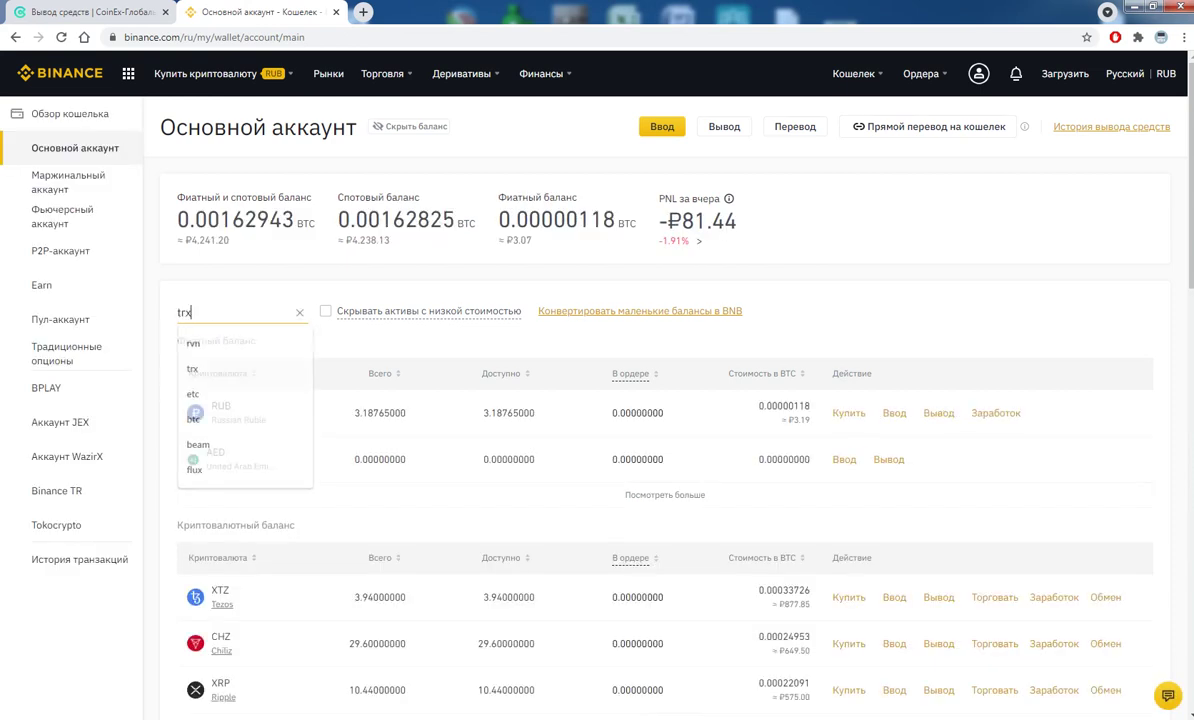
scroll(597, 400, "down", 5)
double_click(380, 308)
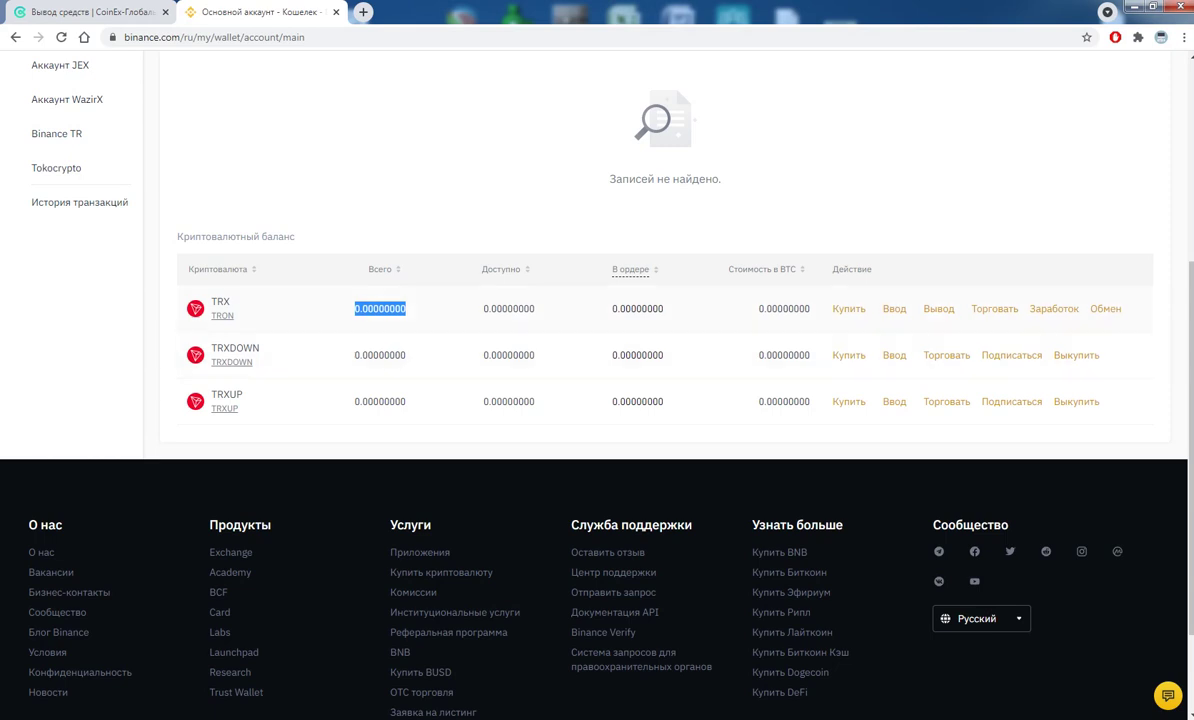
scroll(597, 400, "up", 4)
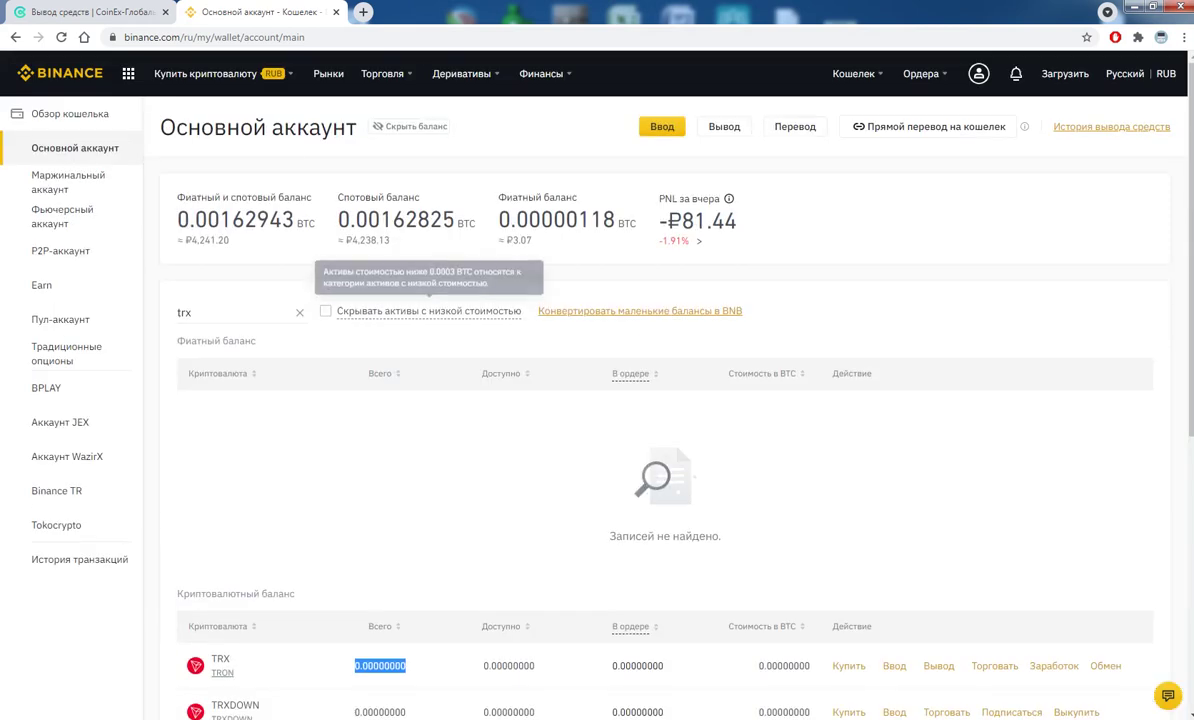
mouse_move(382, 73)
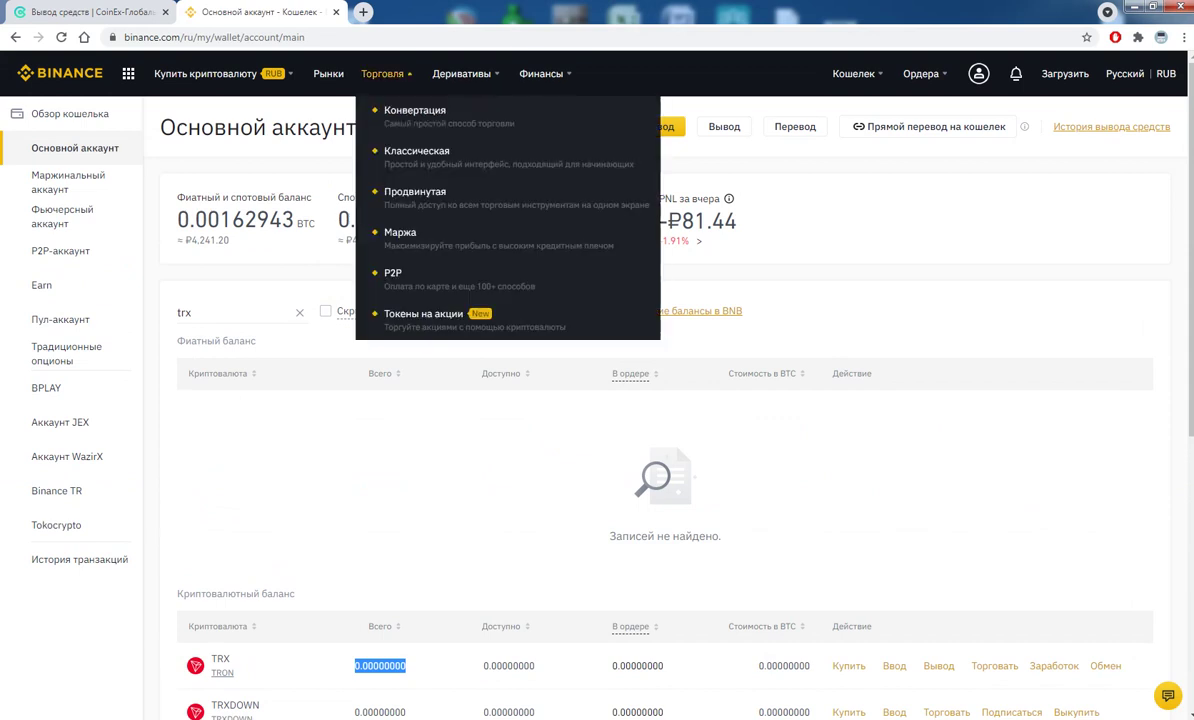
- Open the classic trading page and switch it from BTC/USDT to TRX/USDT
left_click(416, 151)
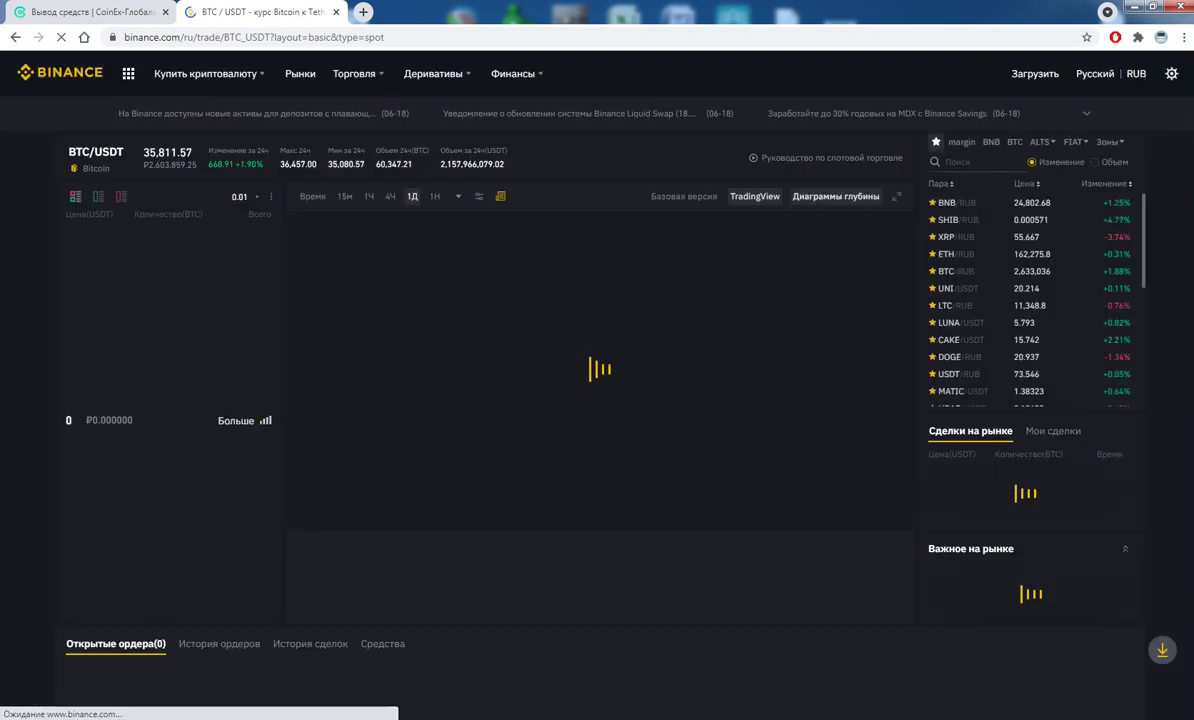
left_click(965, 161)
type("trx")
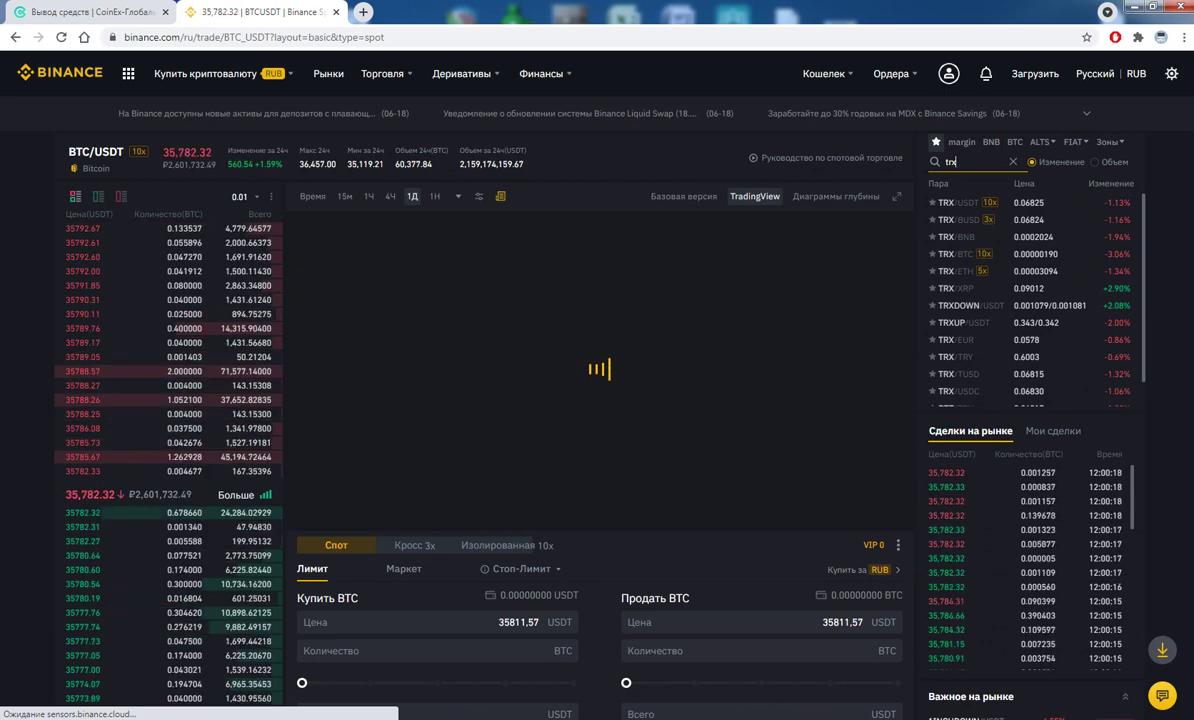
left_click(946, 202)
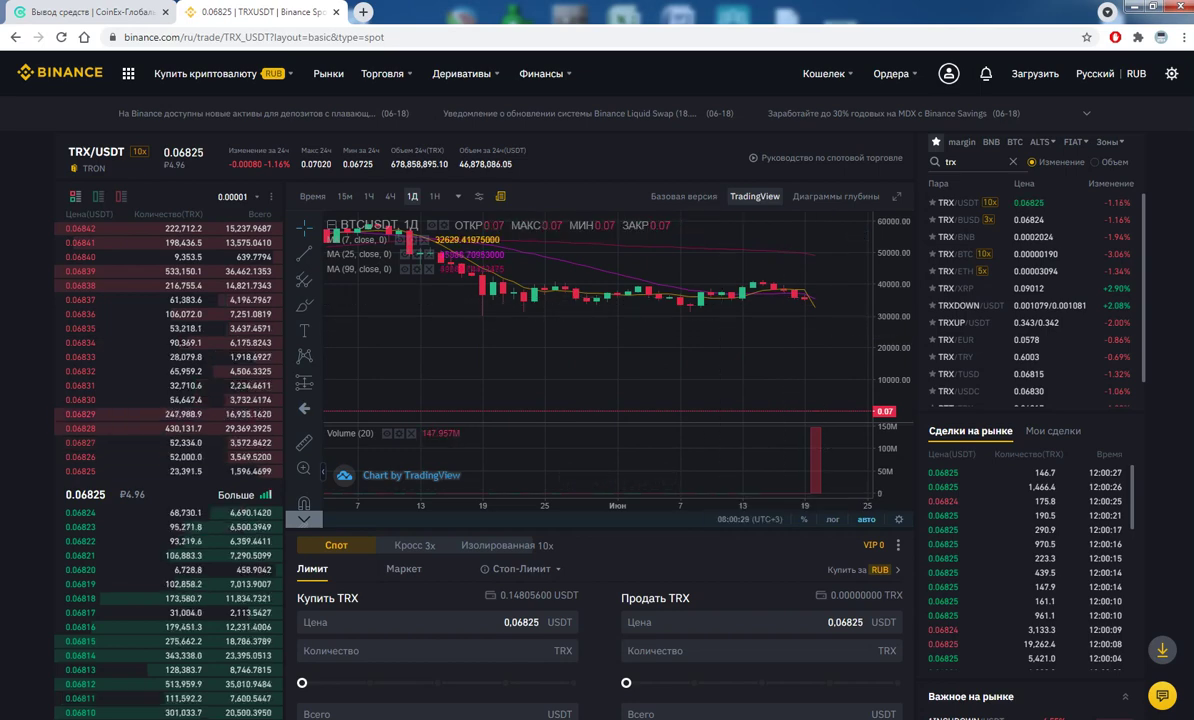
- Try the TRX sell form's price and quantity, sliding the amount to 100% of balance
mouse_move(160, 512)
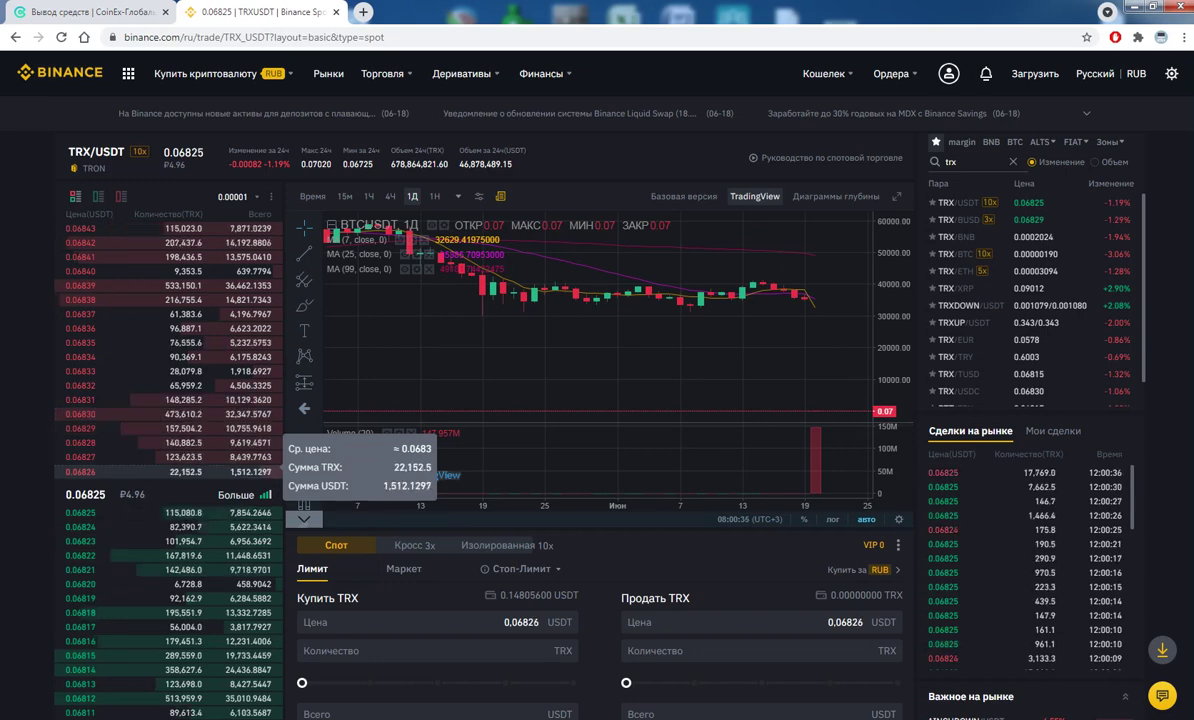
scroll(480, 300, "down", 2)
left_click(760, 622)
scroll(557, 363, "down", 2)
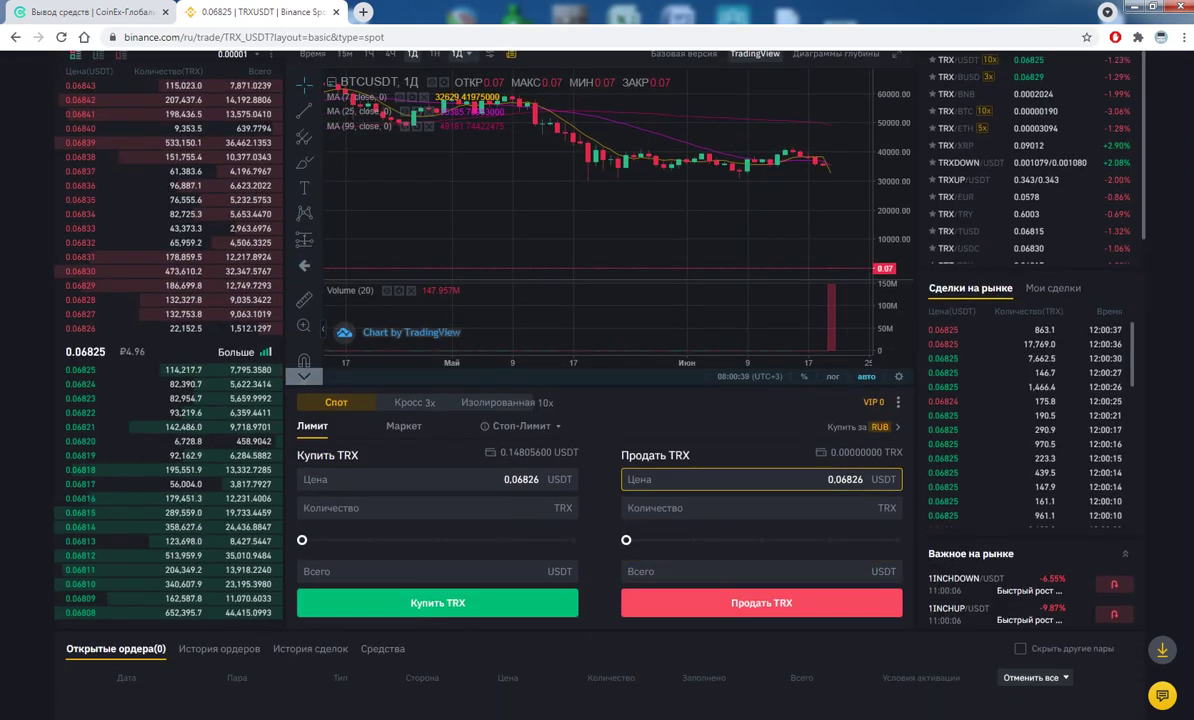
left_click(760, 508)
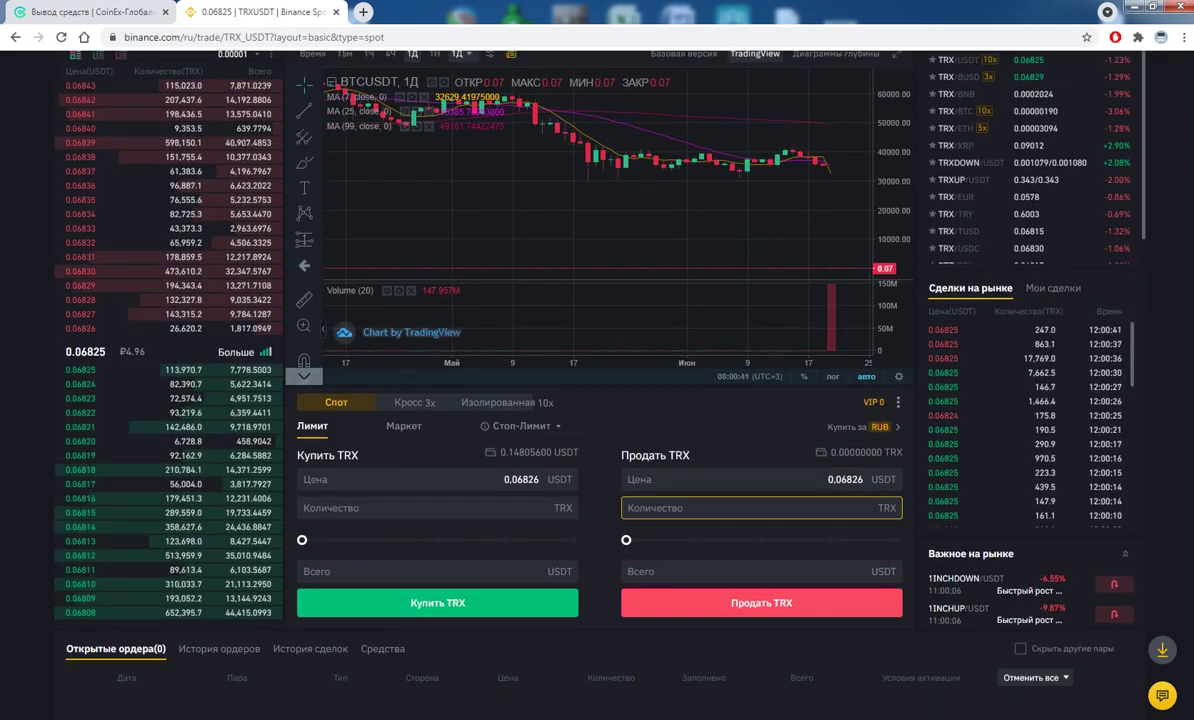
left_click_drag(626, 540, 897, 540)
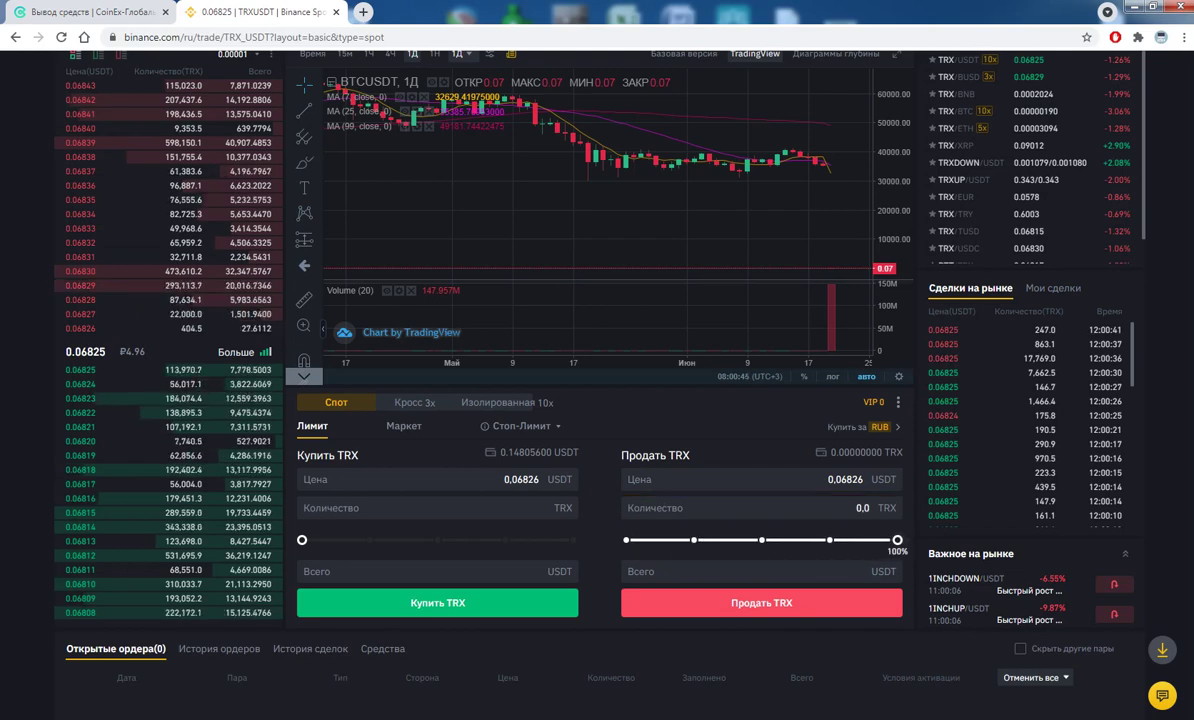
left_click(760, 571)
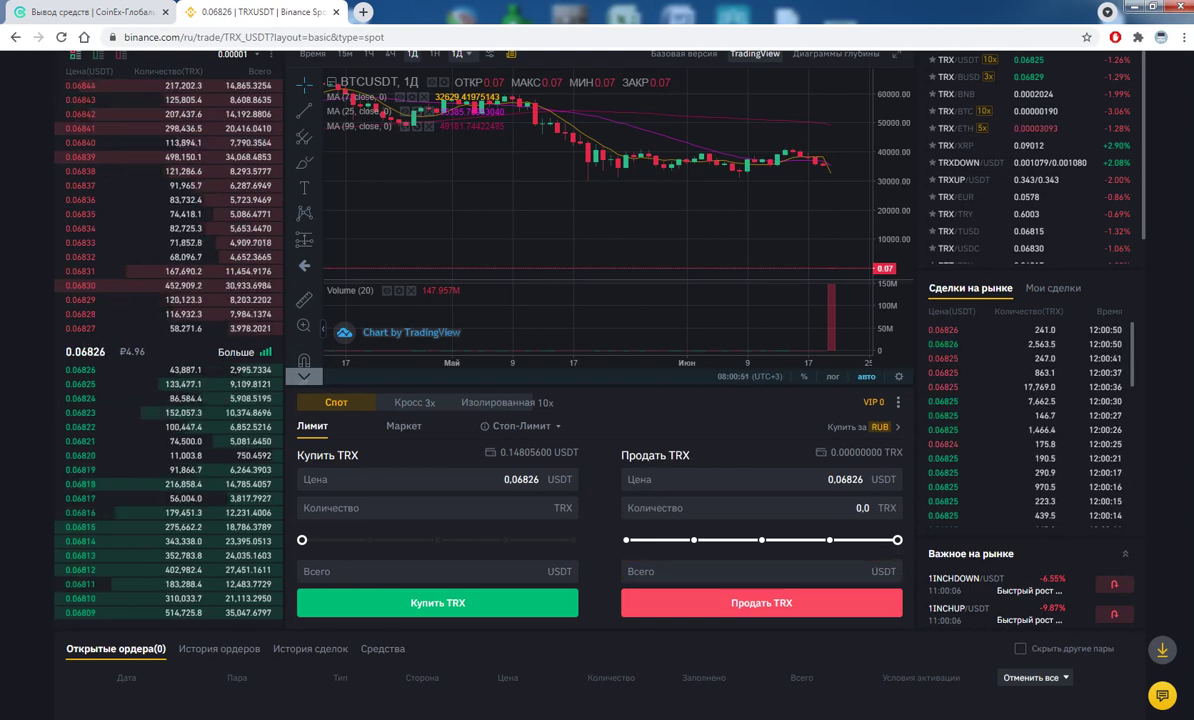
scroll(597, 400, "up", 2)
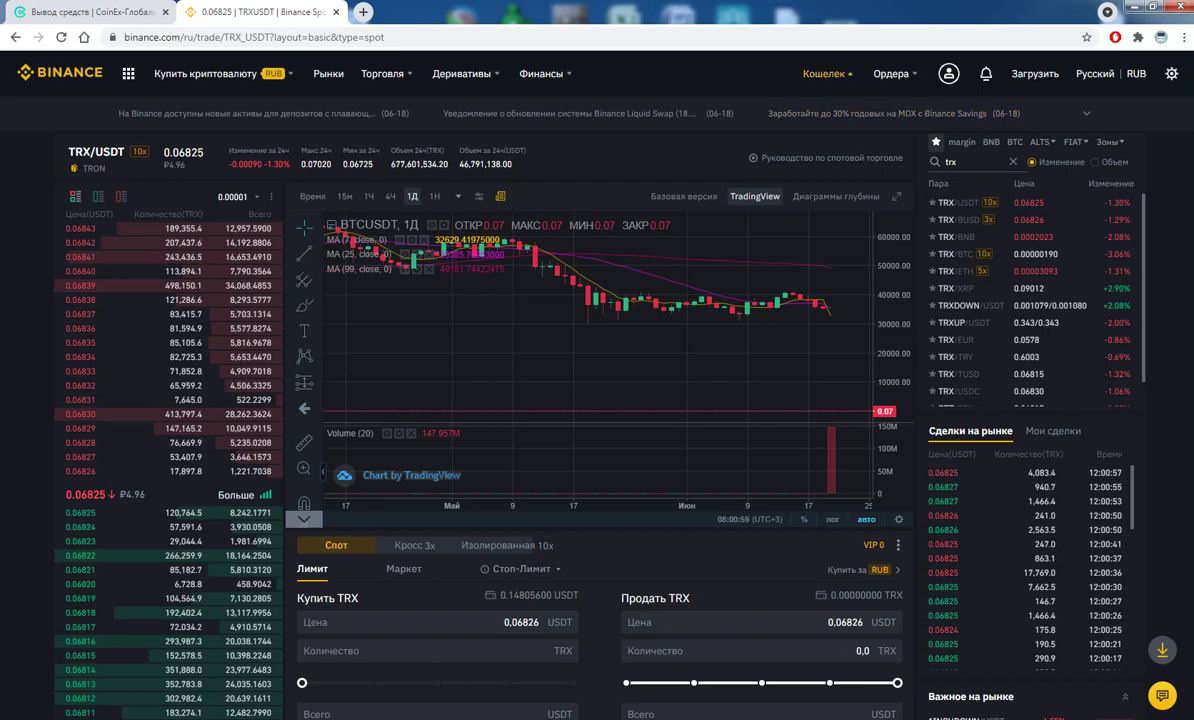
mouse_move(824, 73)
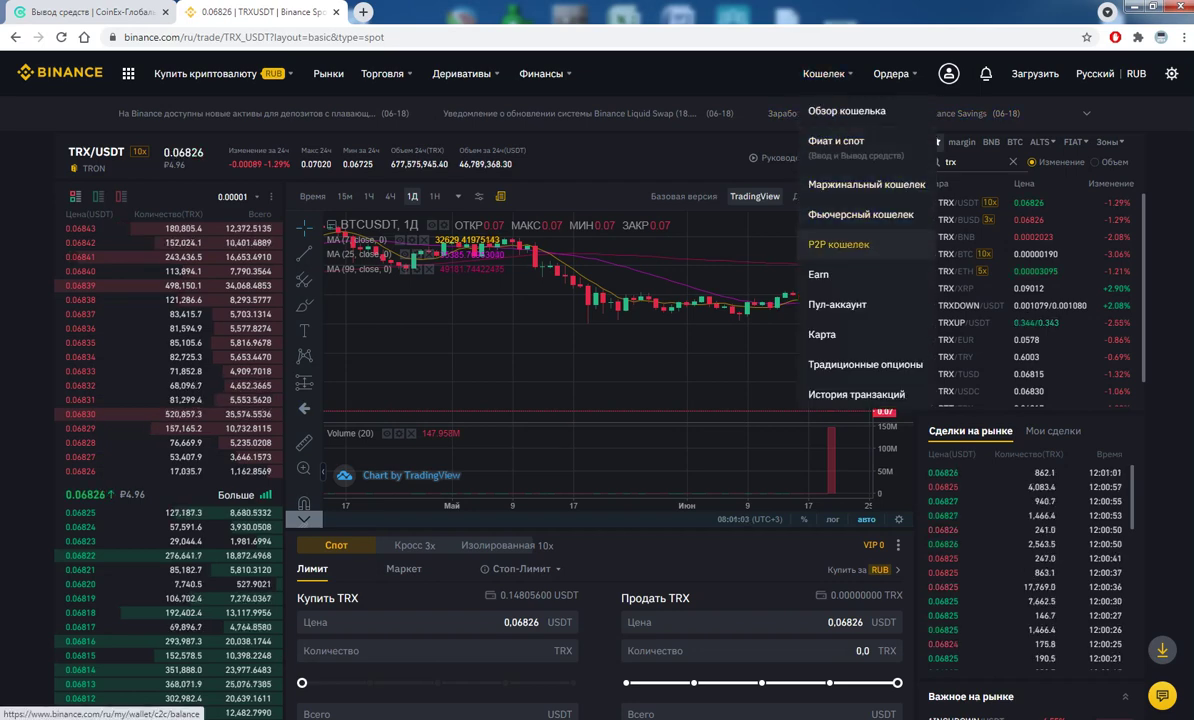
- Open the P2P wallet and, from the USDT row, the P2P sell-USDT offers
left_click(838, 244)
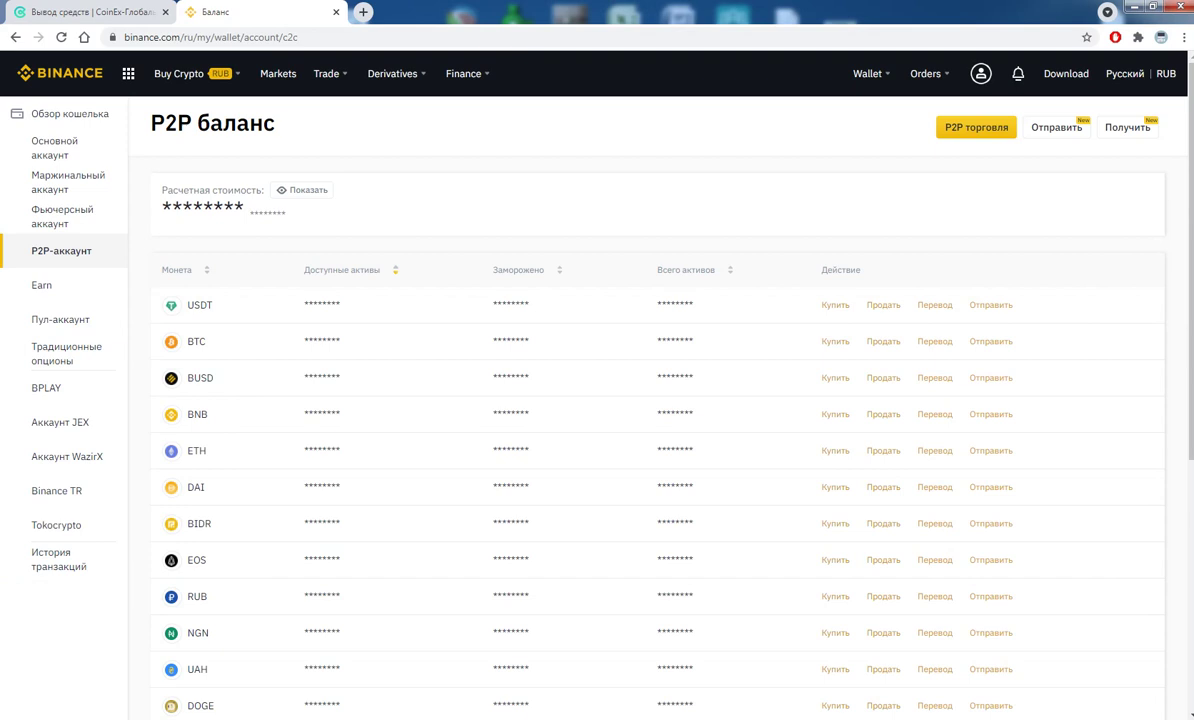
double_click(199, 305)
left_click(883, 305)
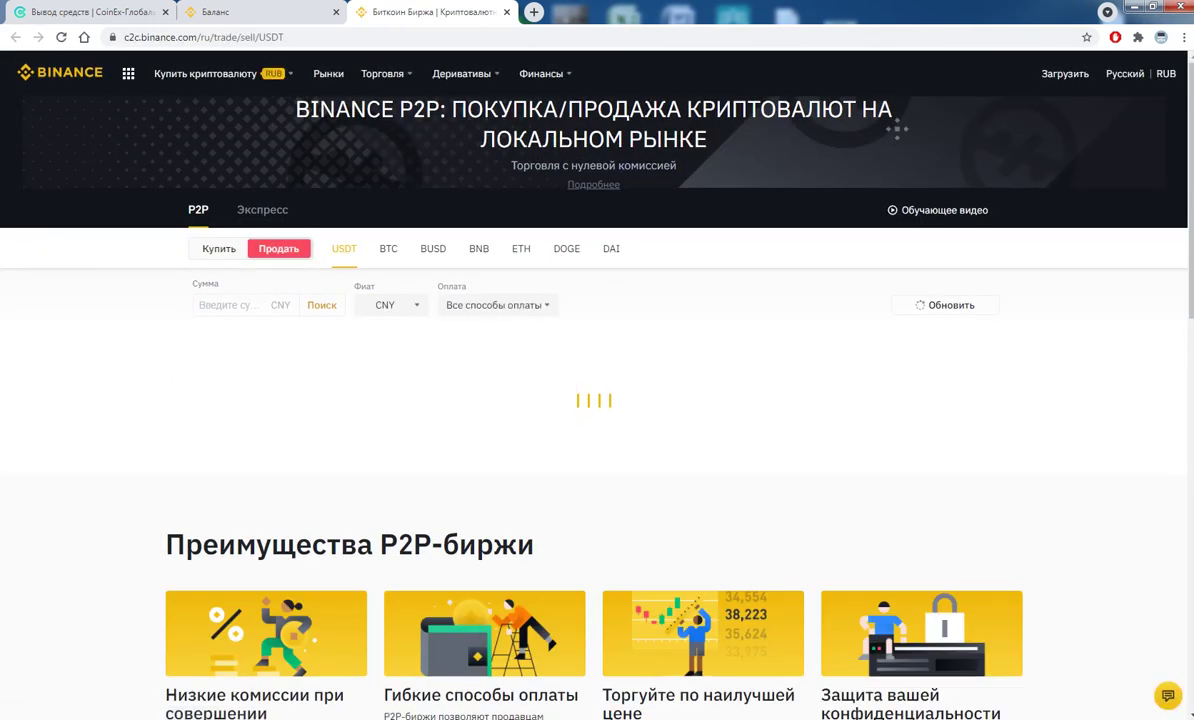
- Change the P2P fiat currency from CNY to RUB and confirm the risk notice
left_click(388, 305)
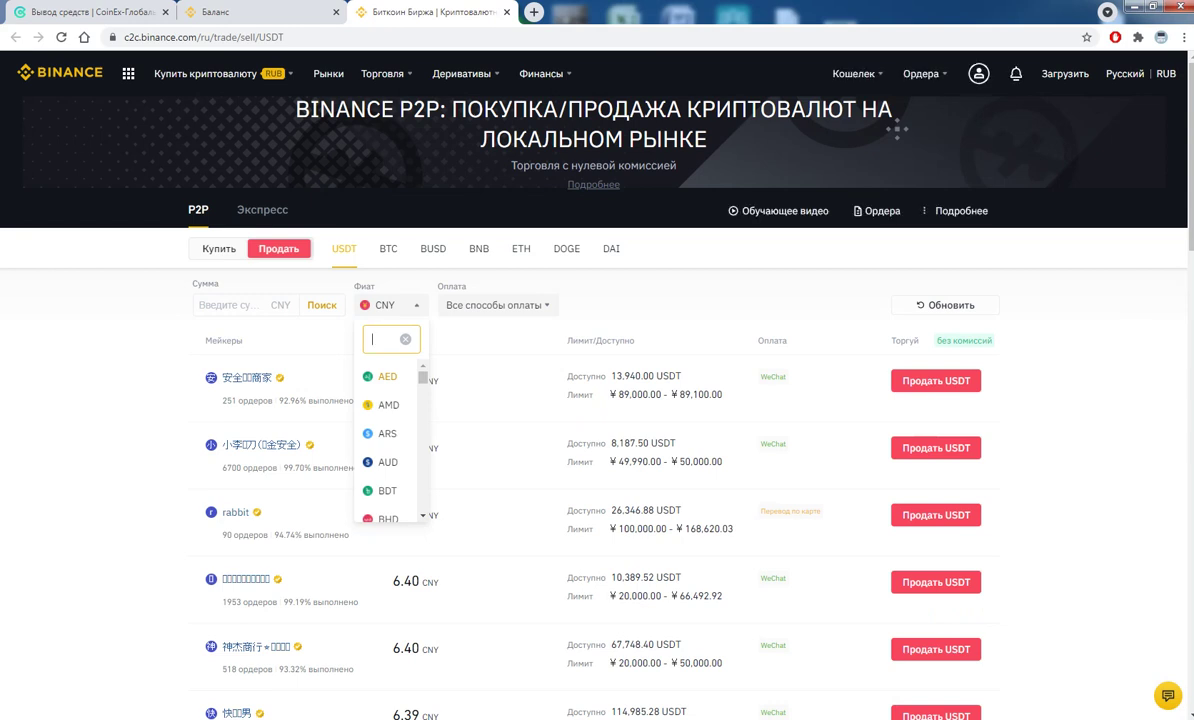
type("кги")
key("BackSpace")
key("BackSpace")
key("BackSpace")
type("rub")
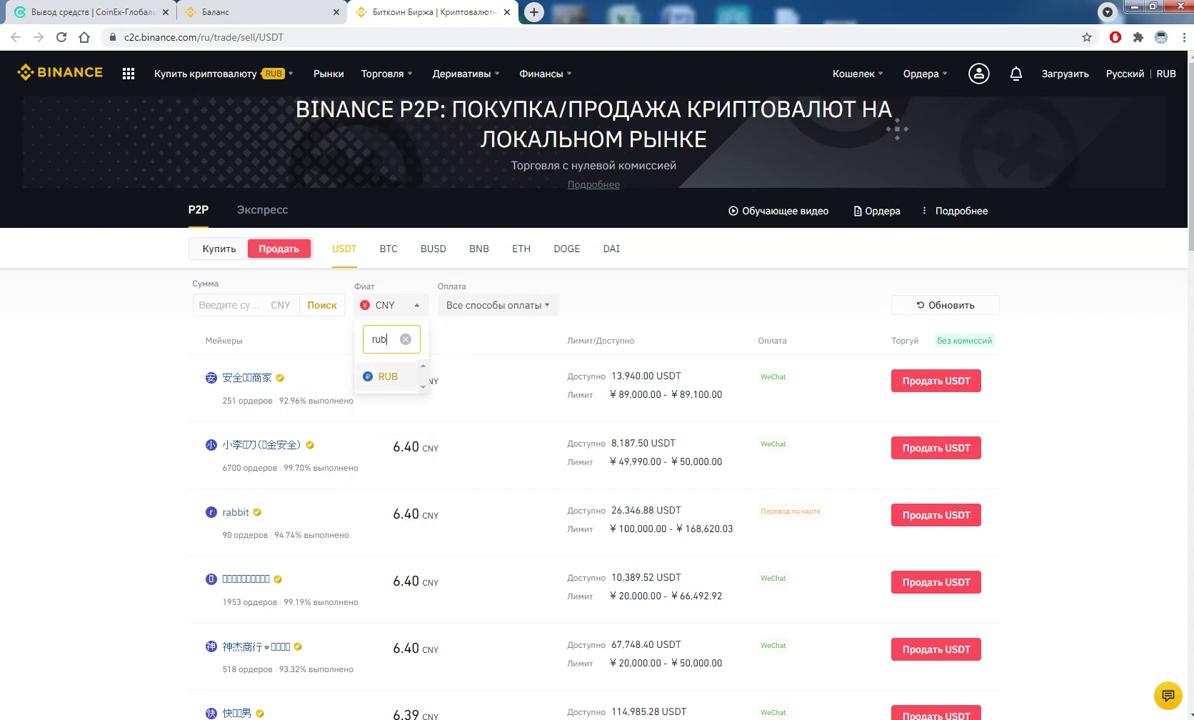
key("Return")
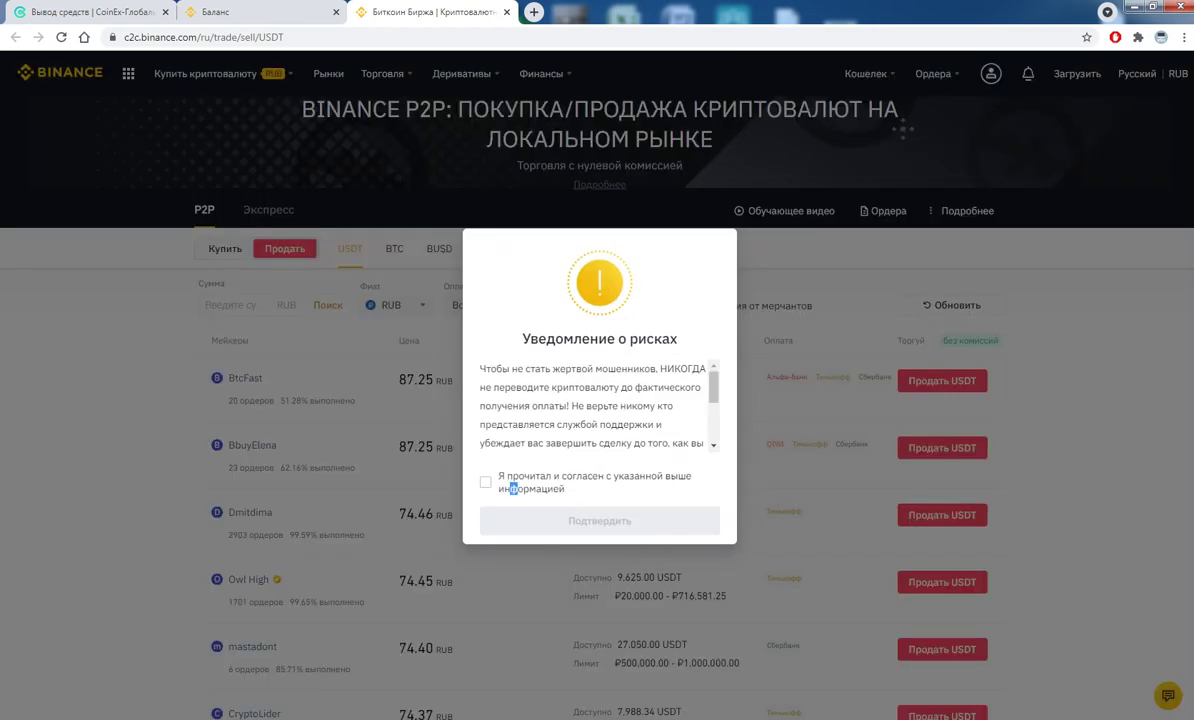
left_click(512, 488)
left_click(600, 520)
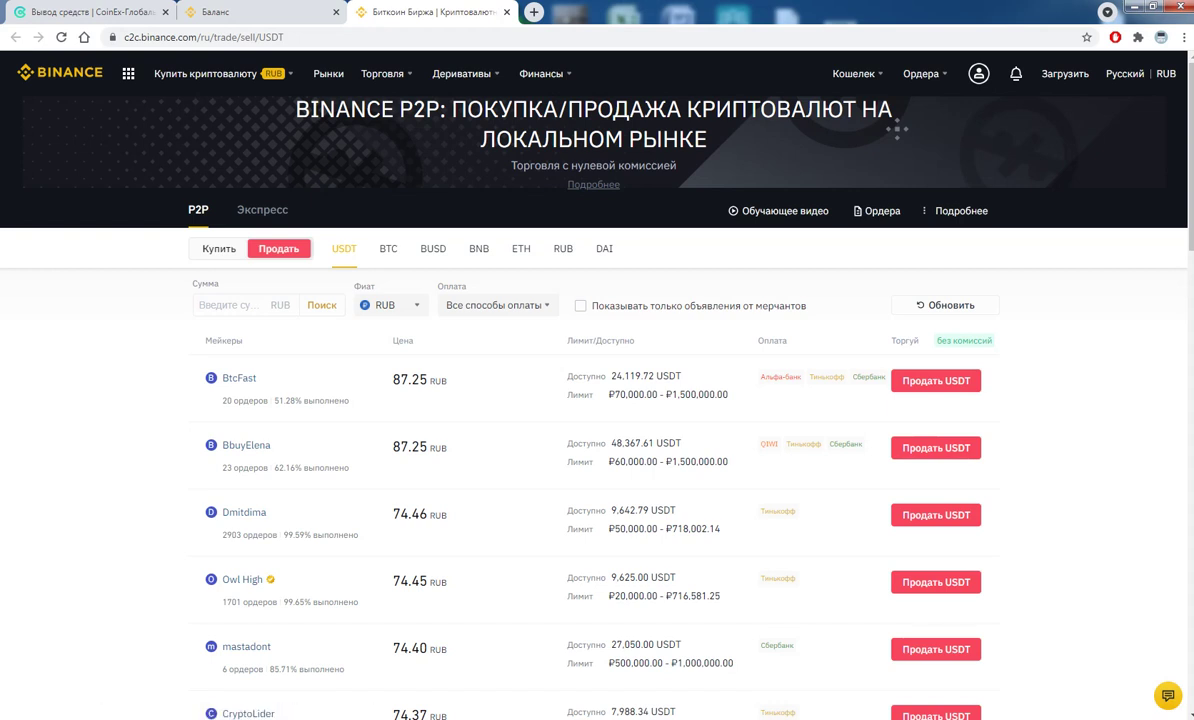
- Scroll through the RUB offers, reload the page, and go to page 3
scroll(597, 400, "down", 3)
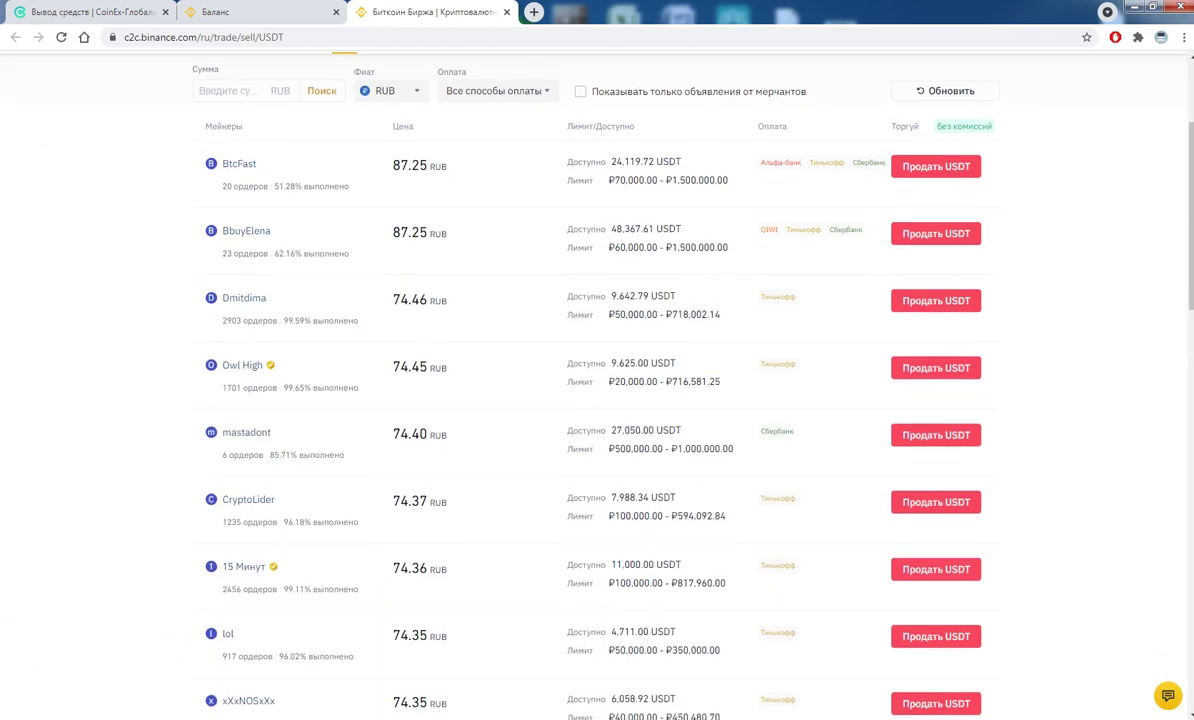
scroll(597, 400, "down", 2)
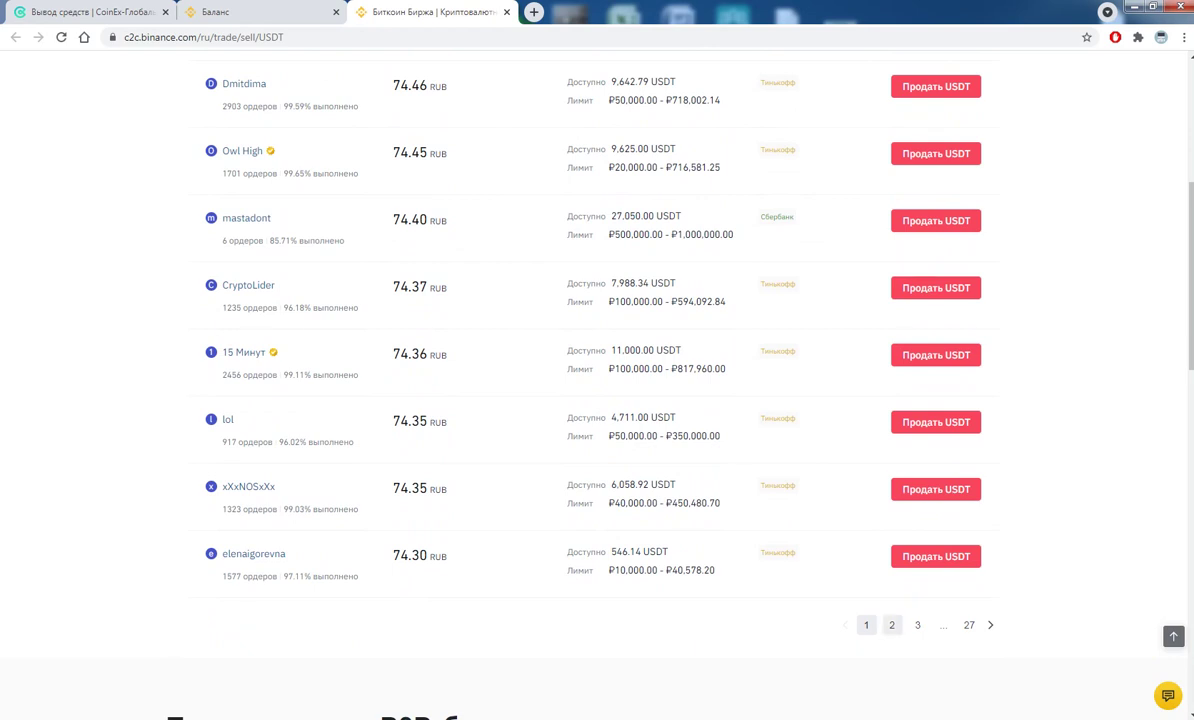
left_click_drag(613, 369, 678, 369)
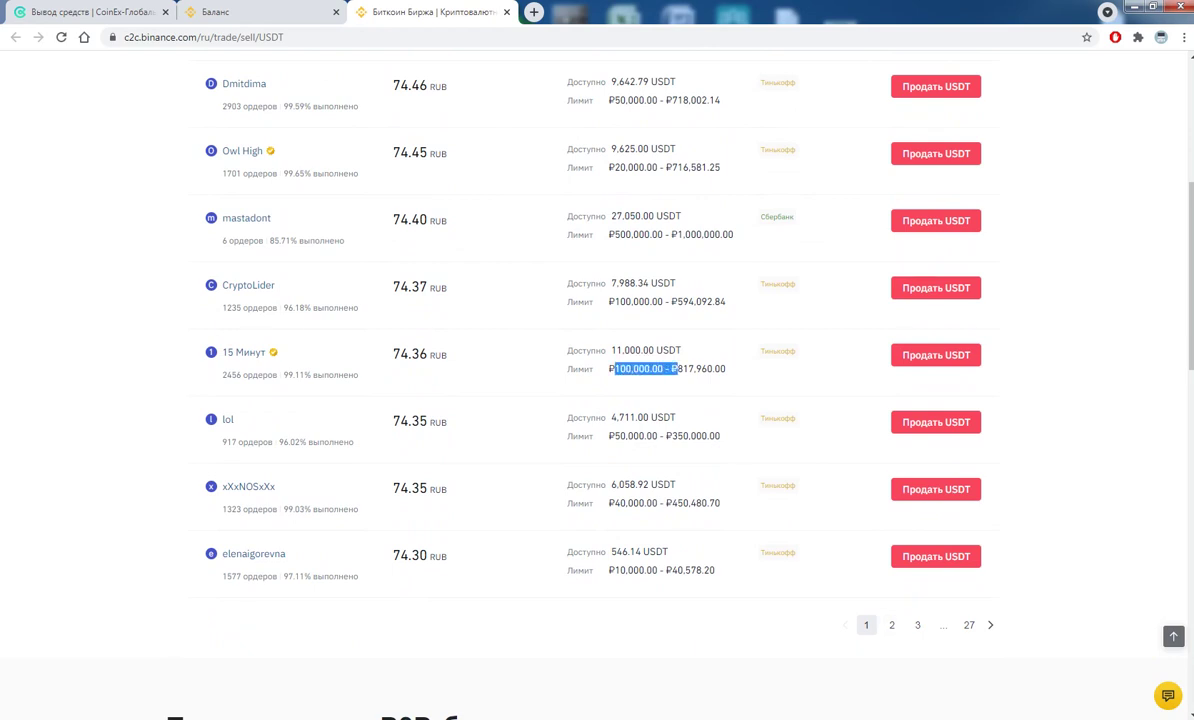
key("F5")
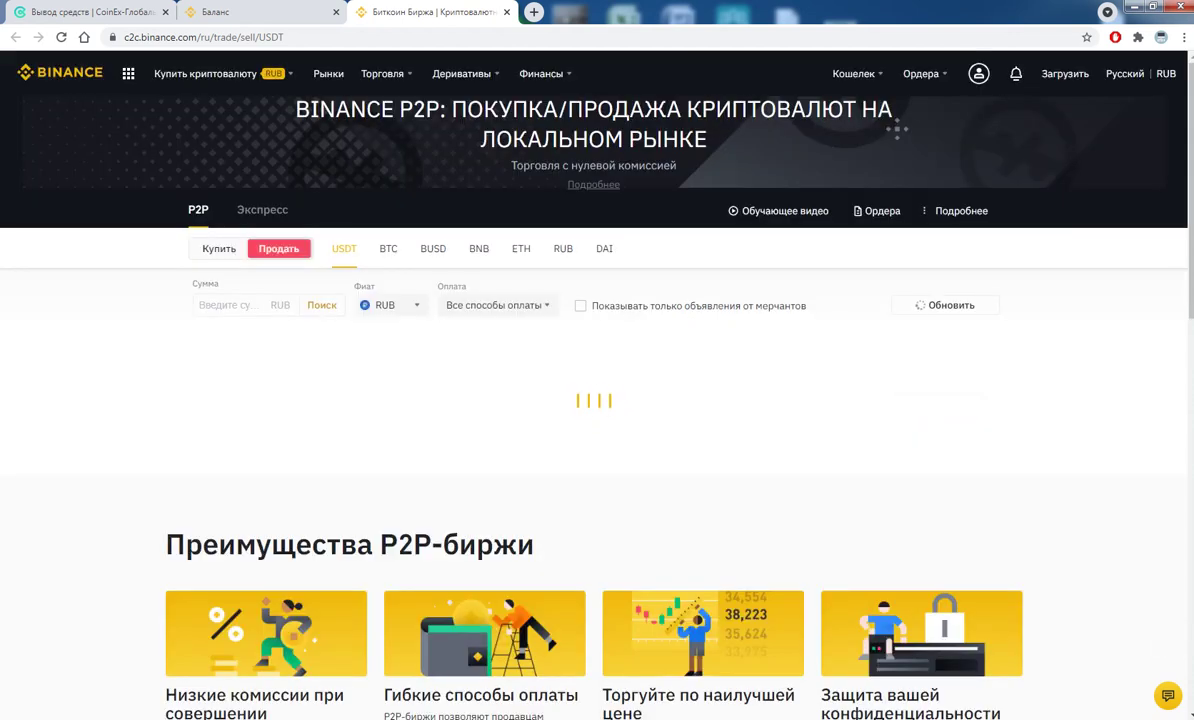
scroll(597, 400, "down", 1)
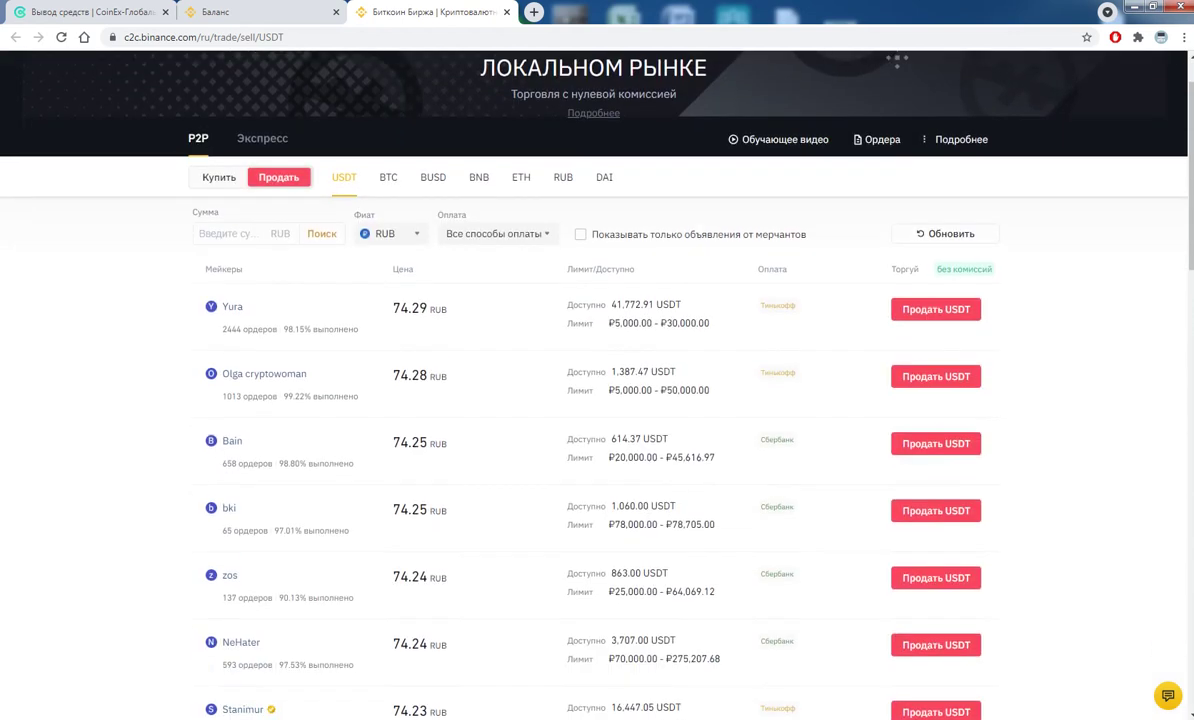
scroll(597, 400, "down", 1)
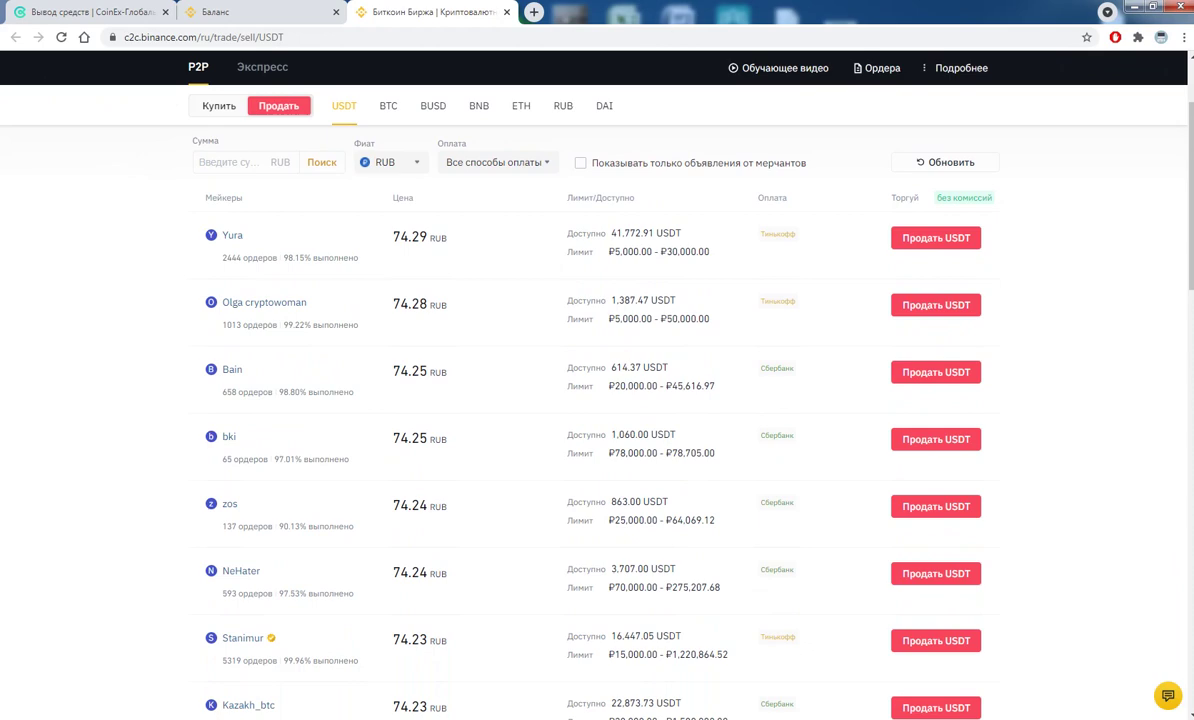
scroll(597, 400, "down", 5)
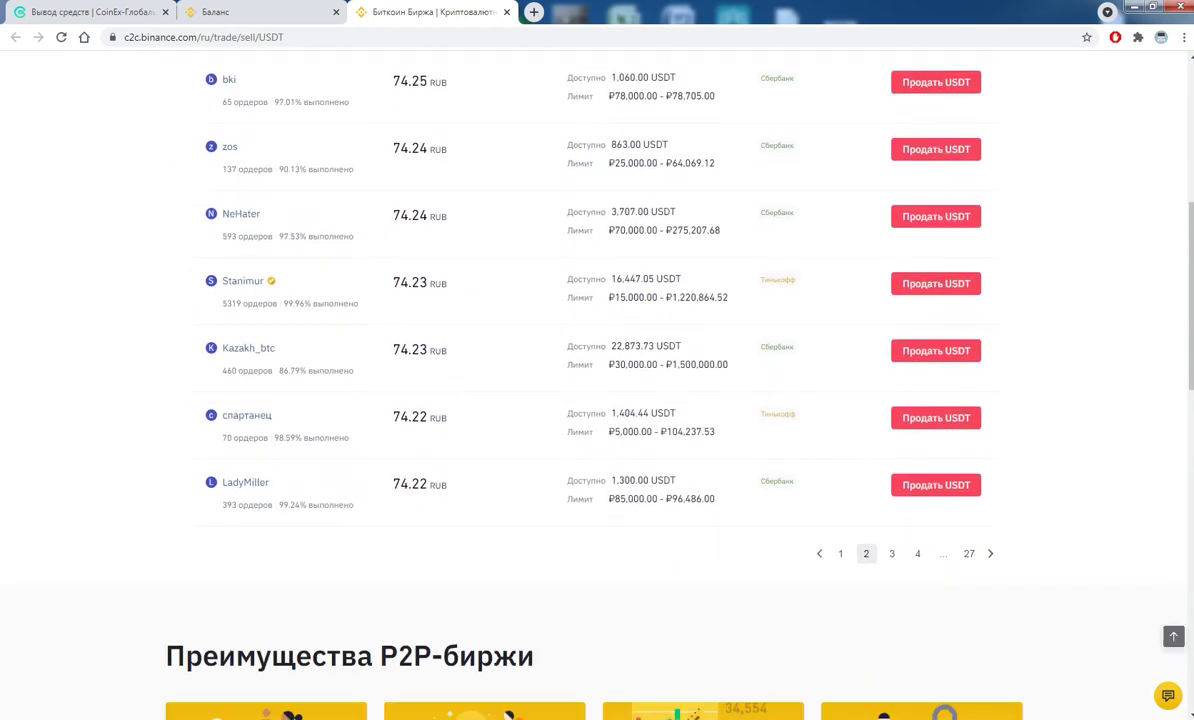
left_click(891, 553)
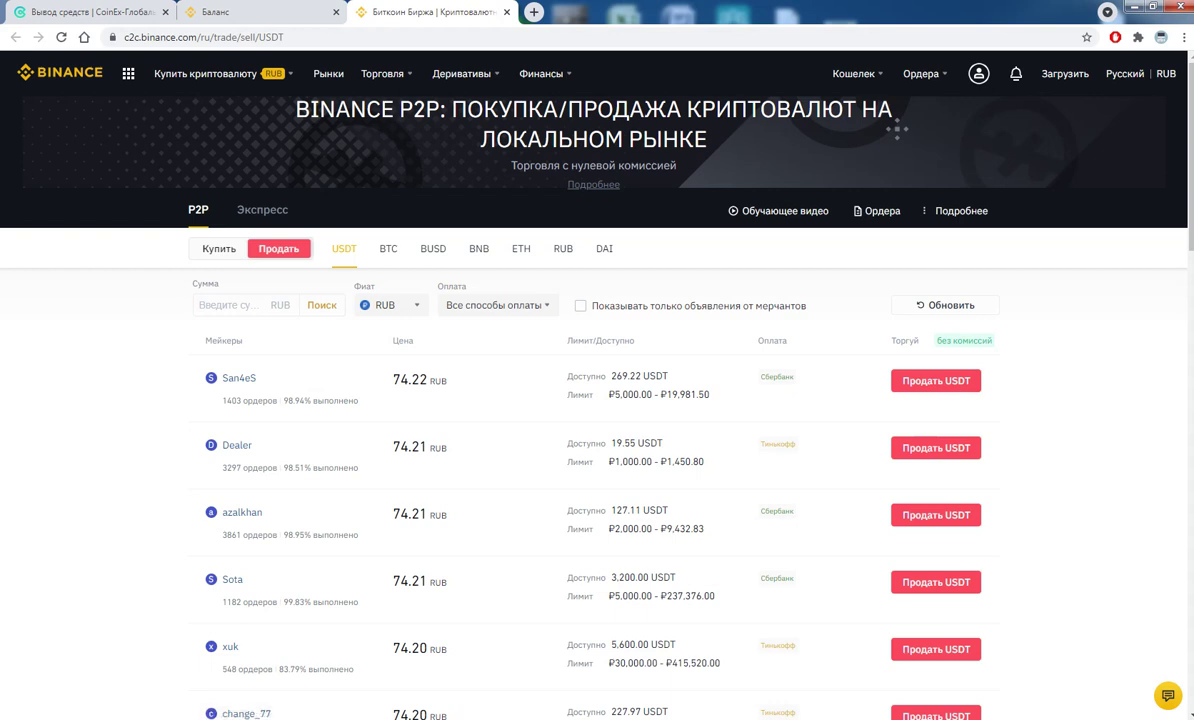
- Highlight the 74.21 RUB price, ₽1,000.00 minimum limit and Тинькофф payment method
double_click(410, 446)
left_click(380, 415)
left_click_drag(615, 461, 652, 461)
left_click(588, 430)
double_click(778, 443)
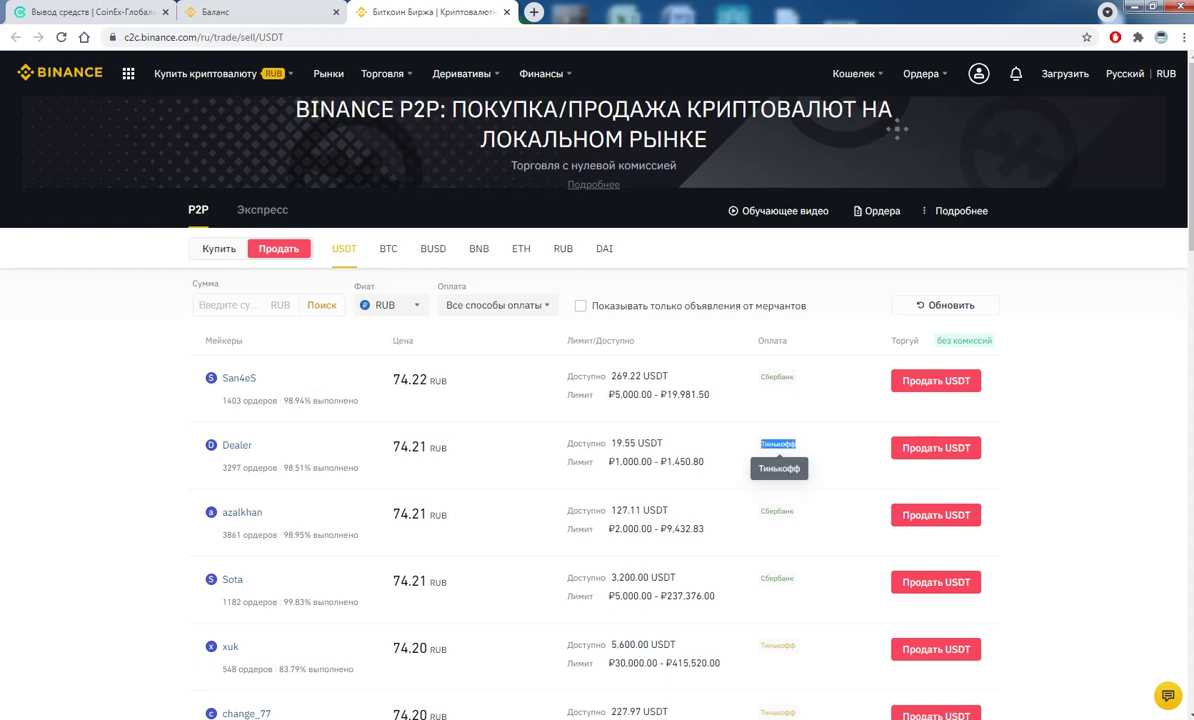
left_click(725, 414)
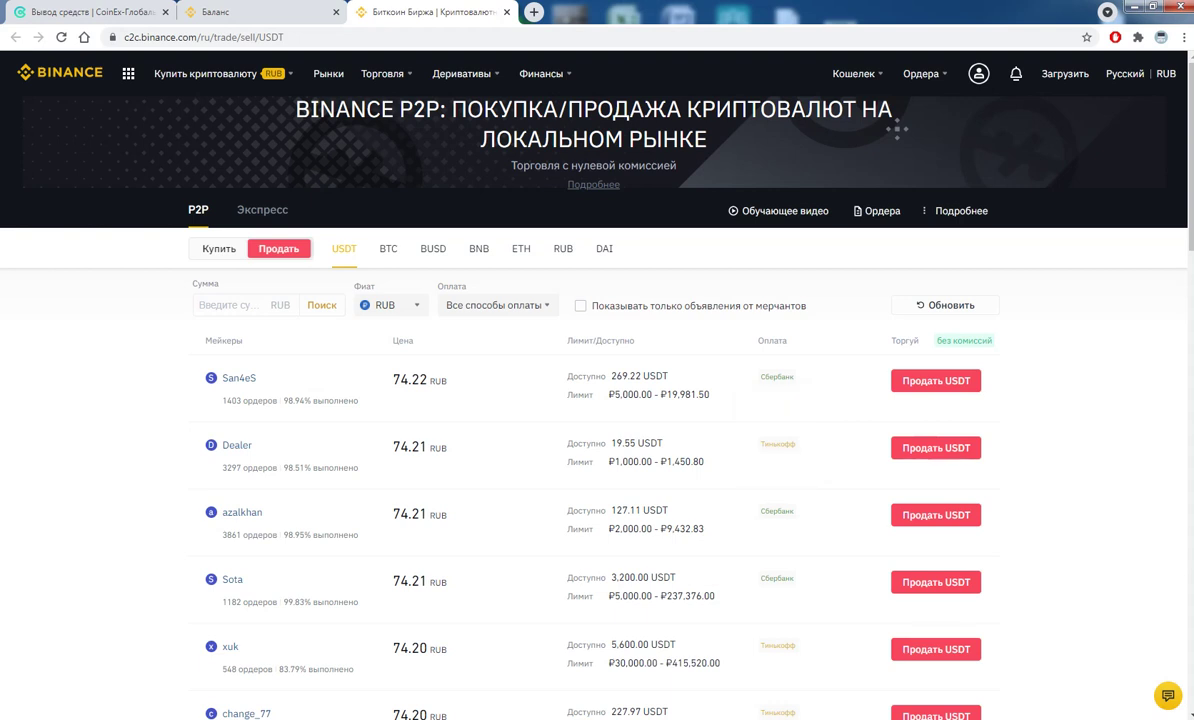
- Enter 10 USDT in the 74.21 RUB offer's sell form, then switch to CoinEx
left_click(936, 447)
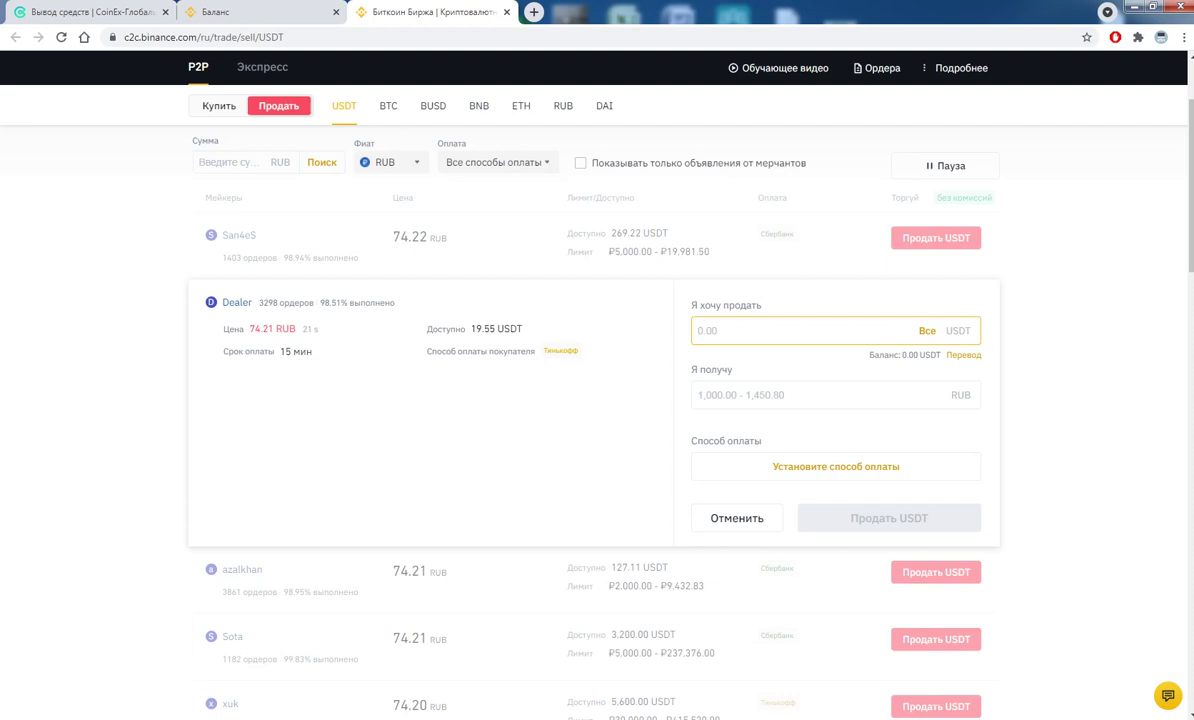
type("10")
key("Tab")
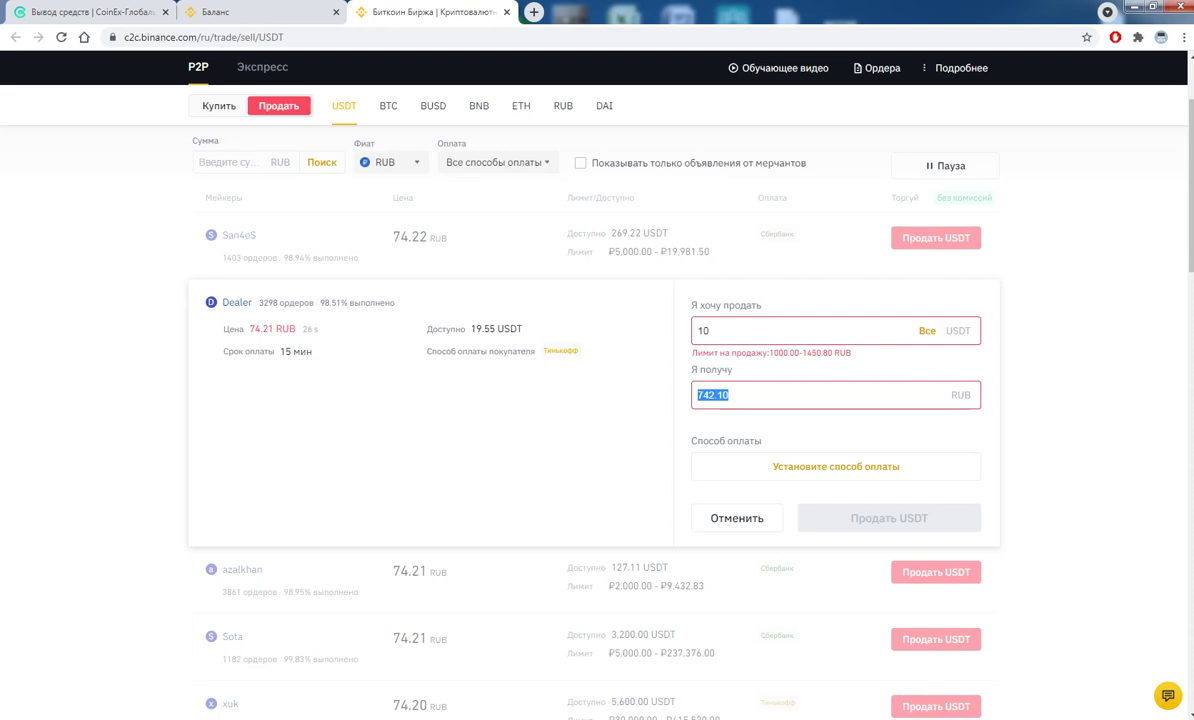
key("ctrl+Tab")
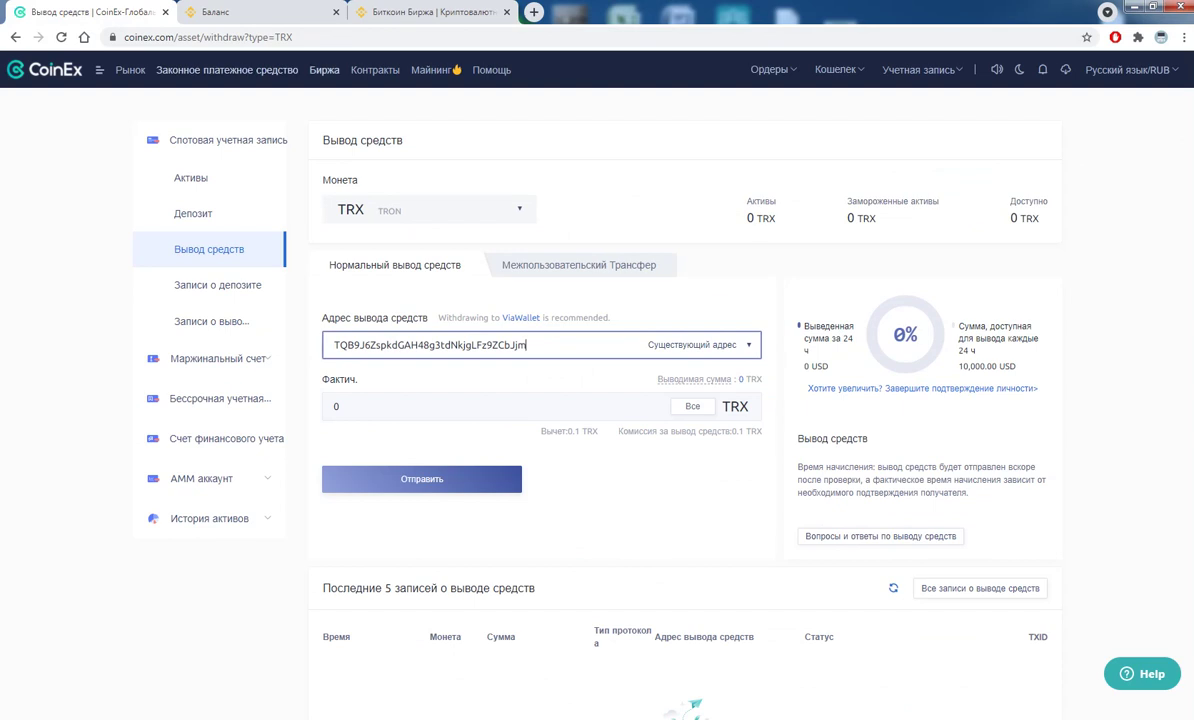
- Open CoinEx's TRX/USDT trading pair, then return to the Binance P2P sell offer
left_click(324, 70)
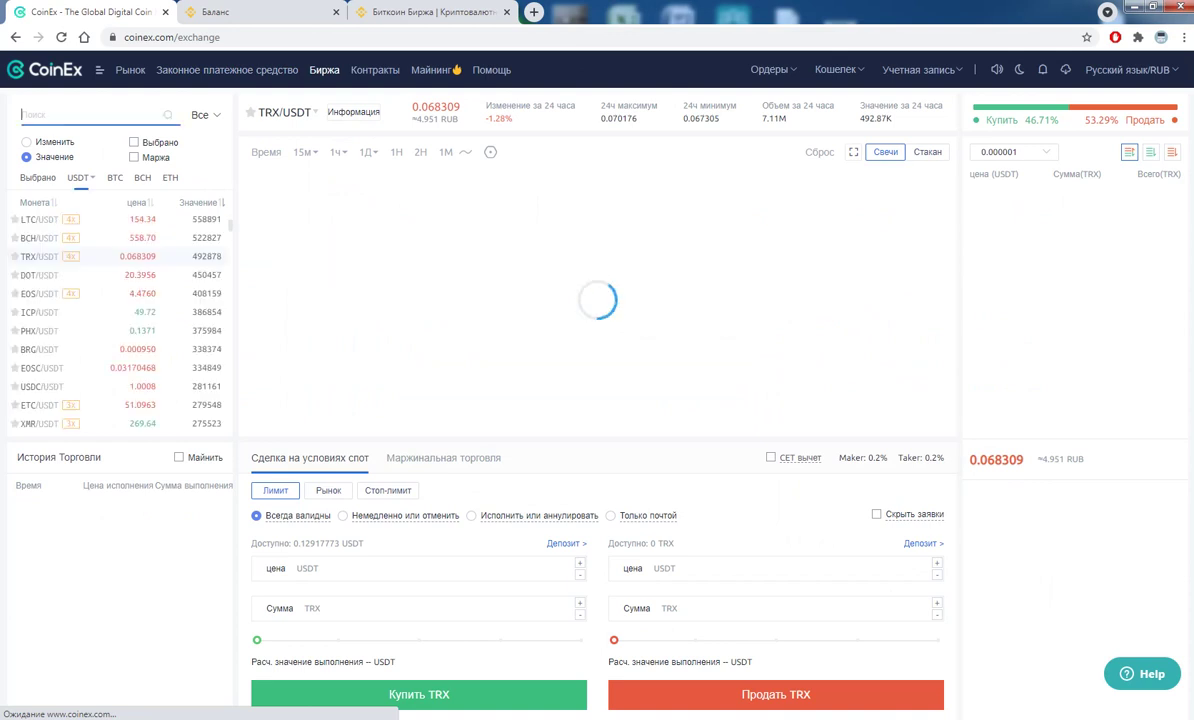
type("trx")
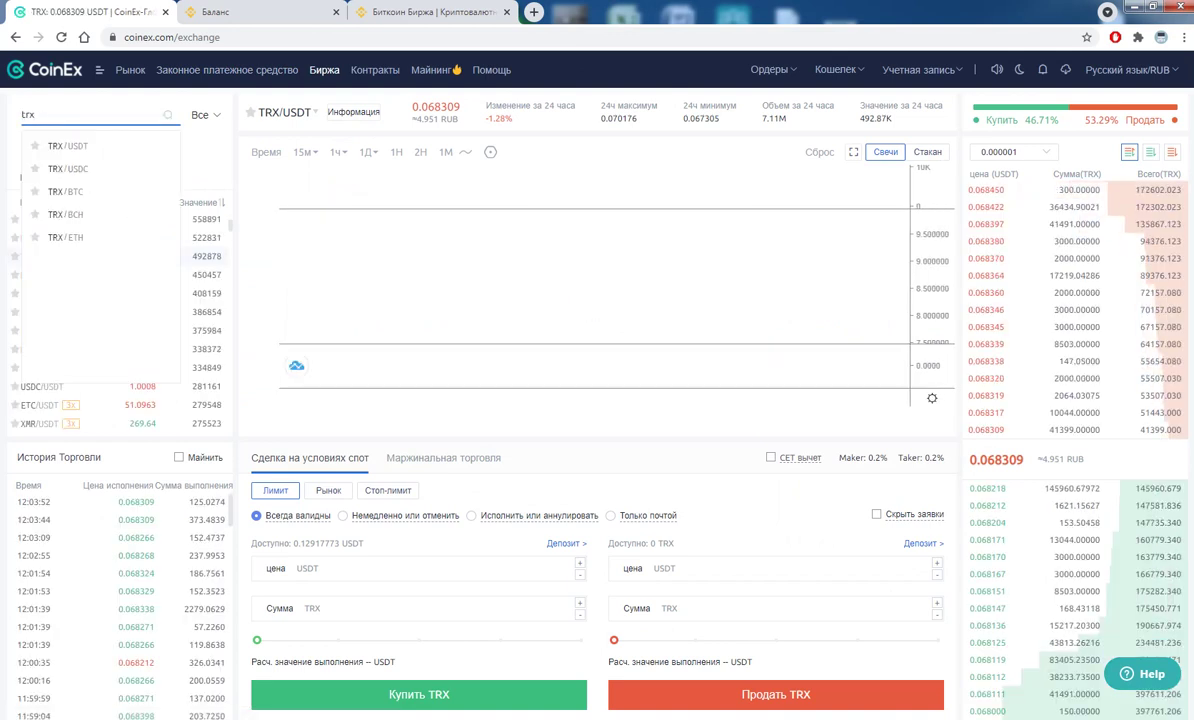
key("Return")
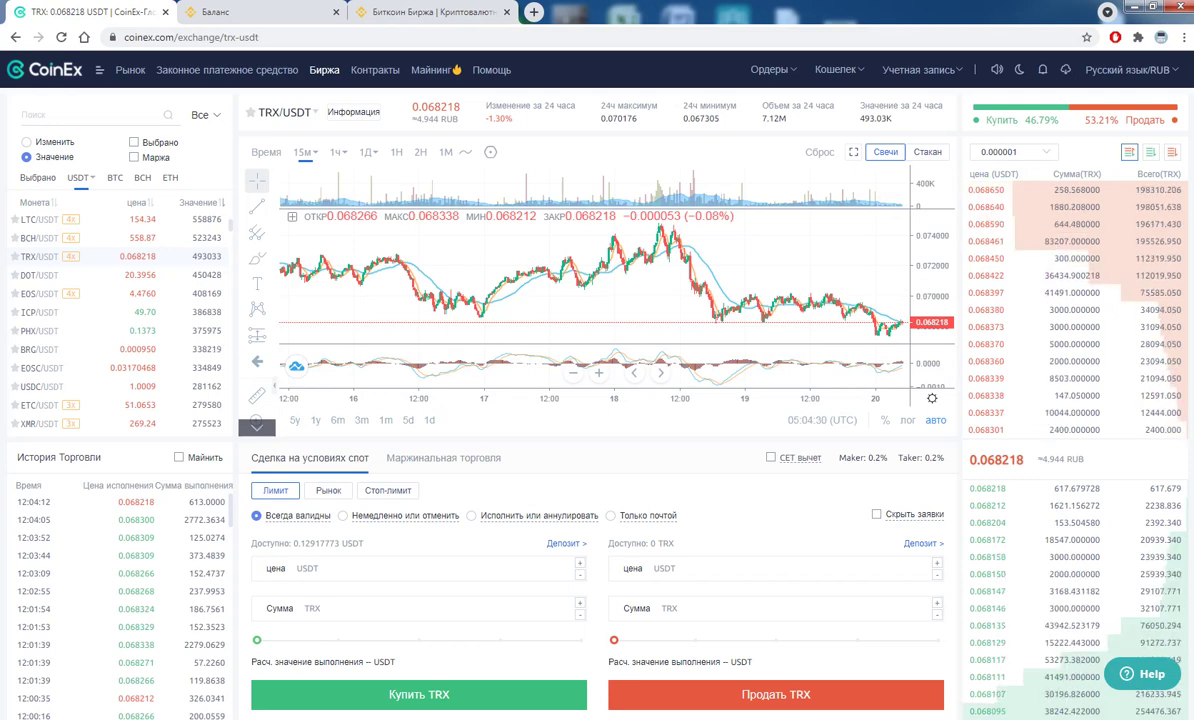
left_click(430, 12)
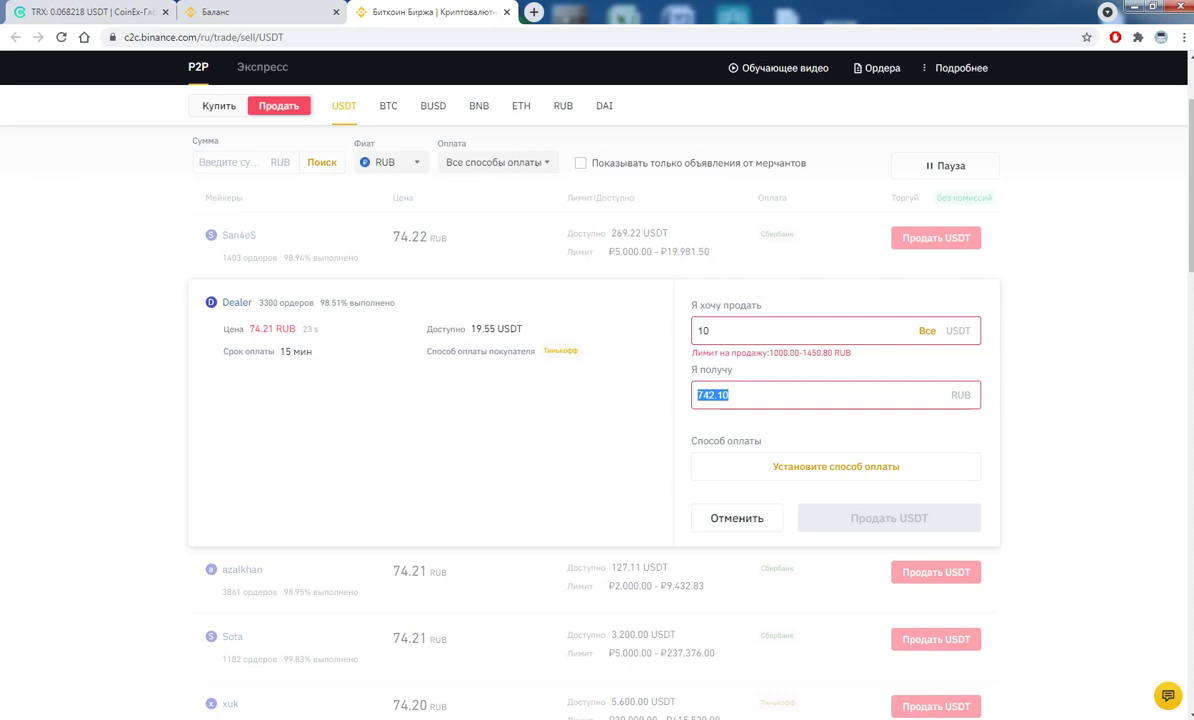
- Go to Binance Launchpad and review the Launchpool heading and the ATA project
scroll(597, 400, "up", 2)
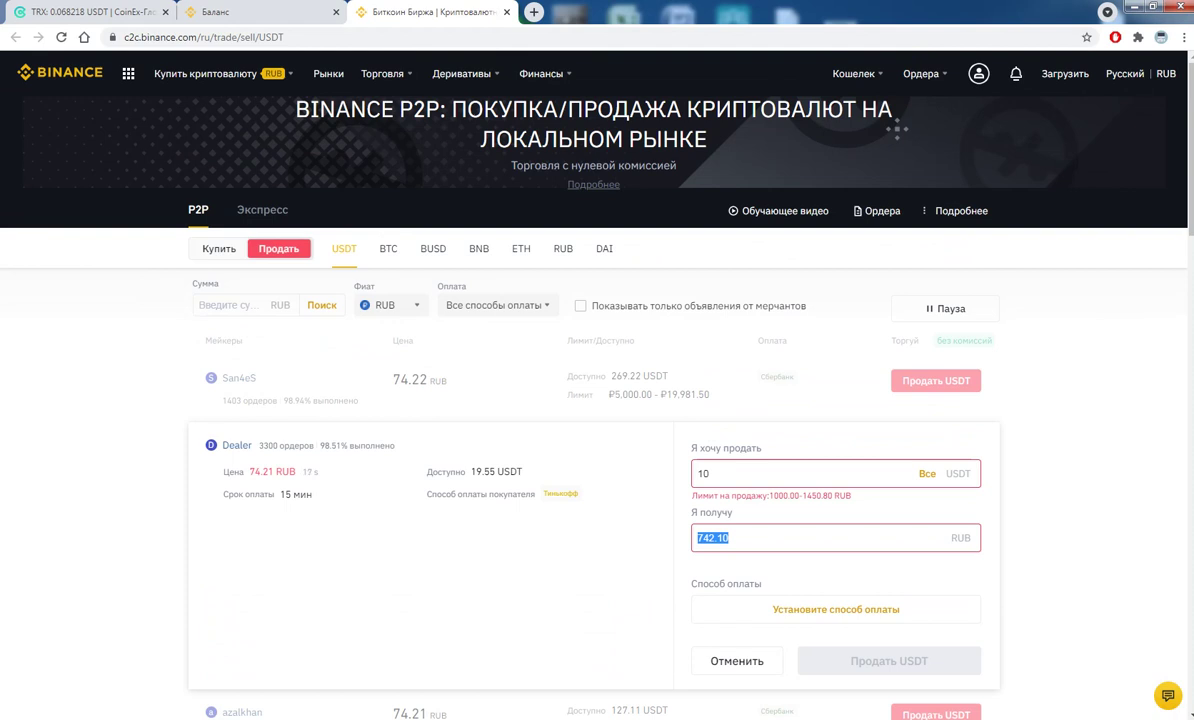
mouse_move(128, 73)
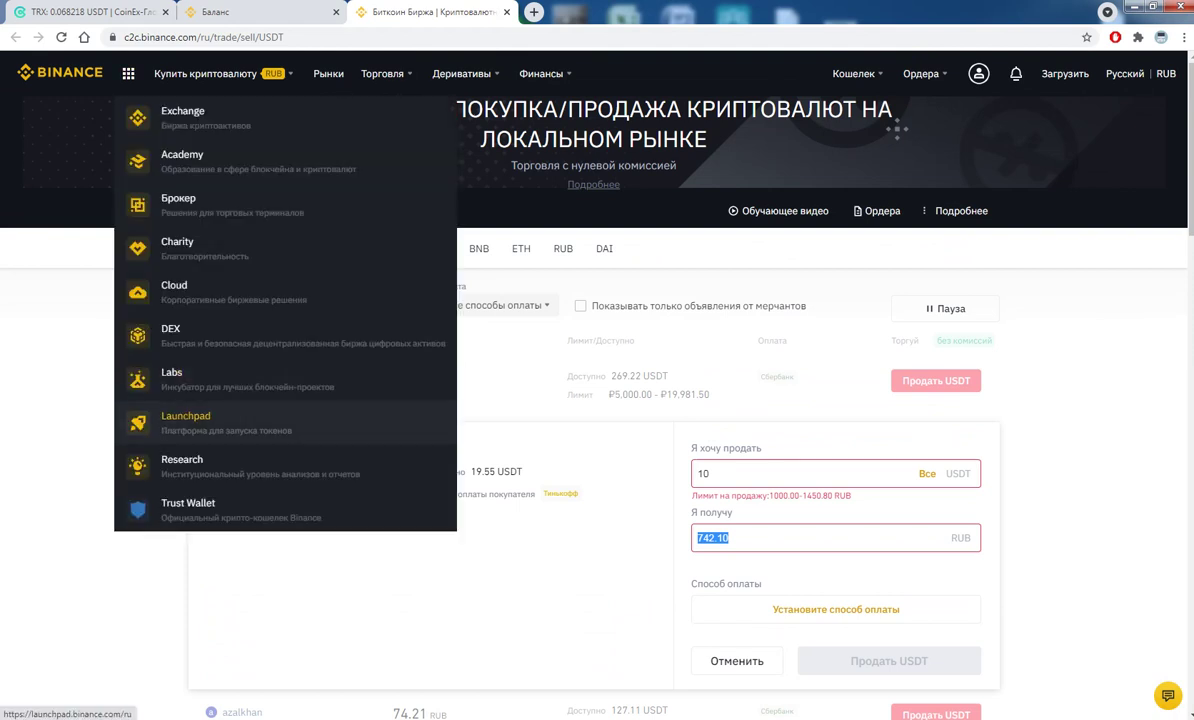
left_click(186, 420)
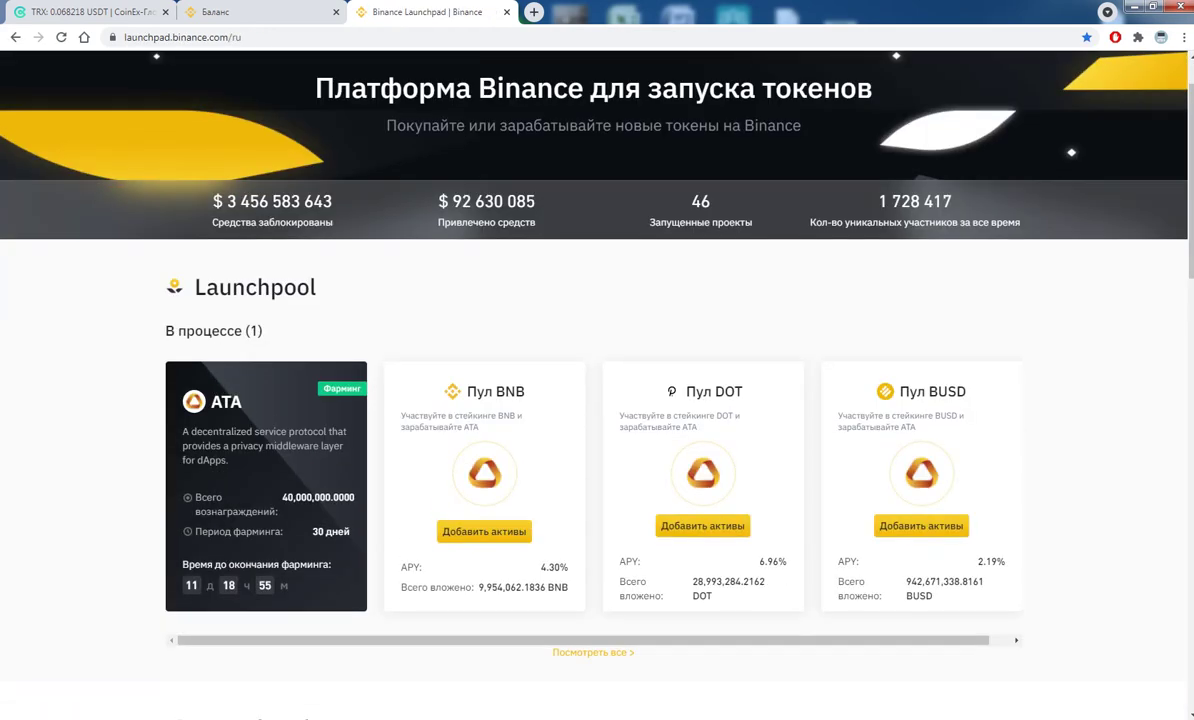
left_click_drag(219, 287, 316, 287)
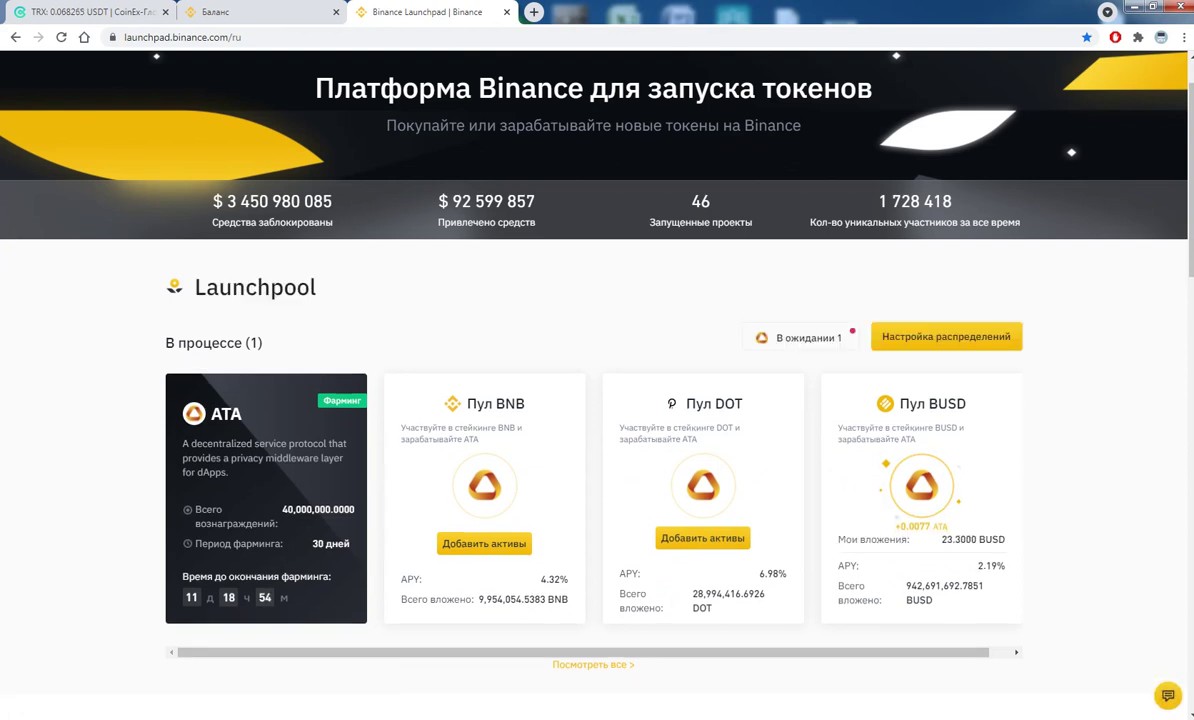
left_click_drag(219, 287, 312, 287)
scroll(312, 287, "down", 2)
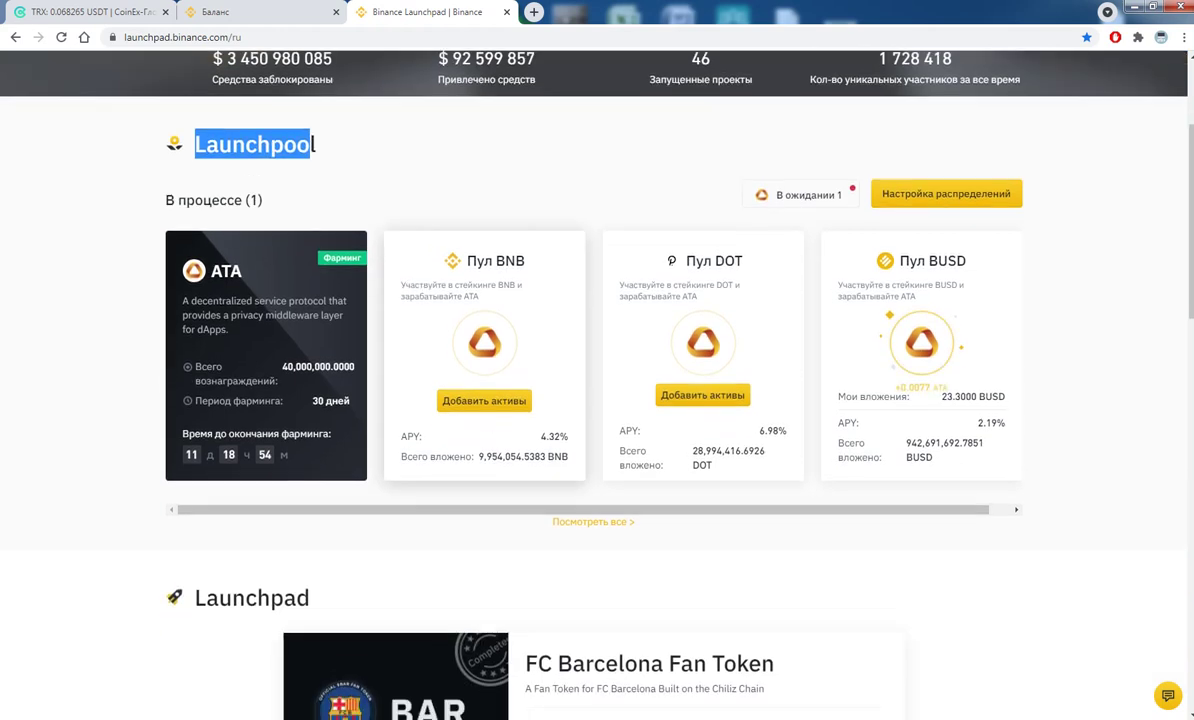
left_click_drag(211, 271, 242, 271)
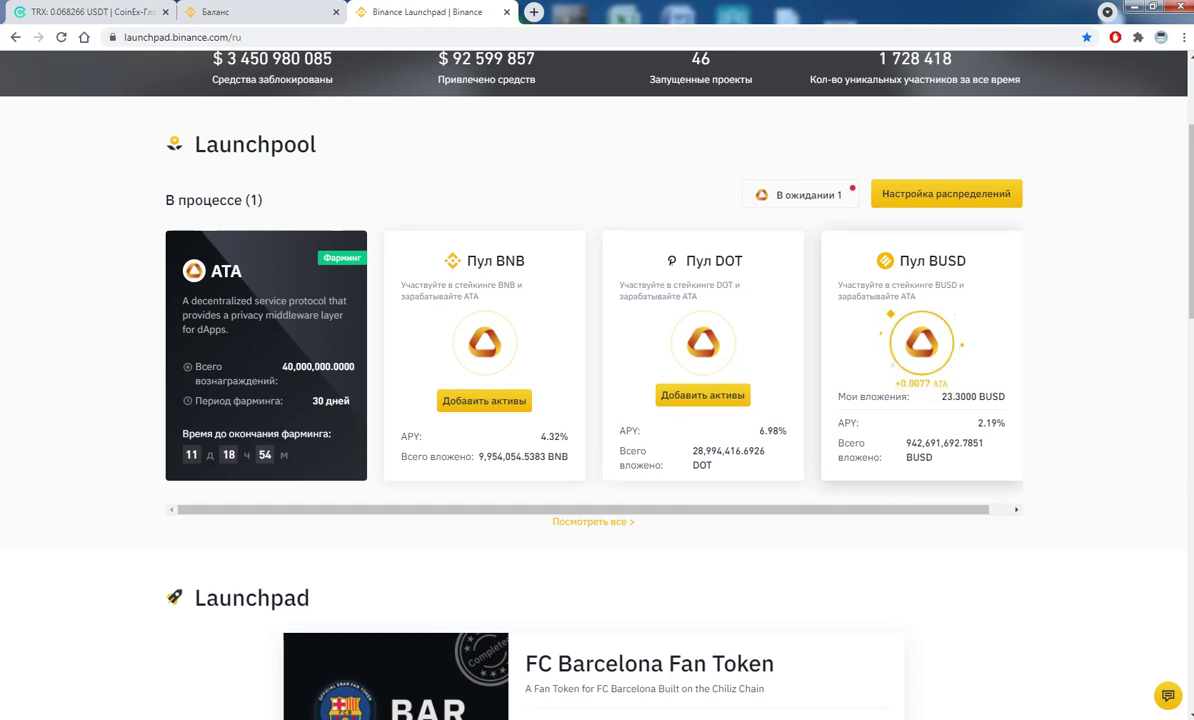
- Open the ATA BUSD pool and check its 2.19% APY and pool stats
left_click(853, 362)
scroll(597, 400, "down", 3)
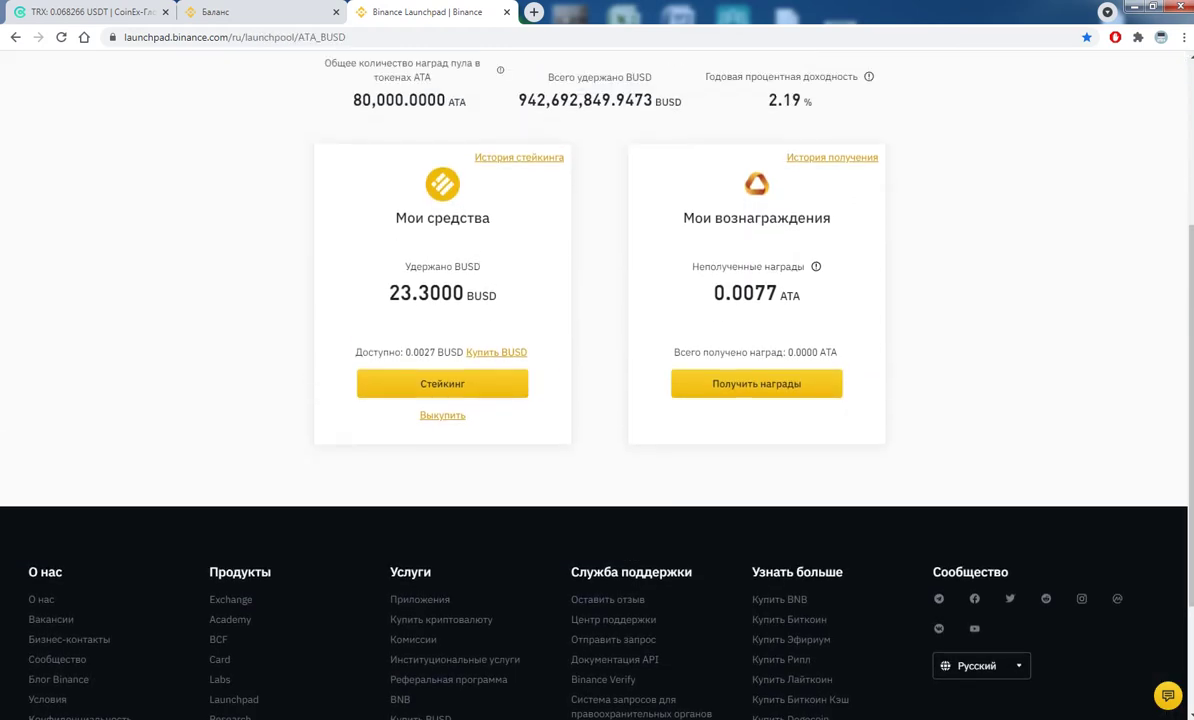
scroll(597, 400, "up", 2)
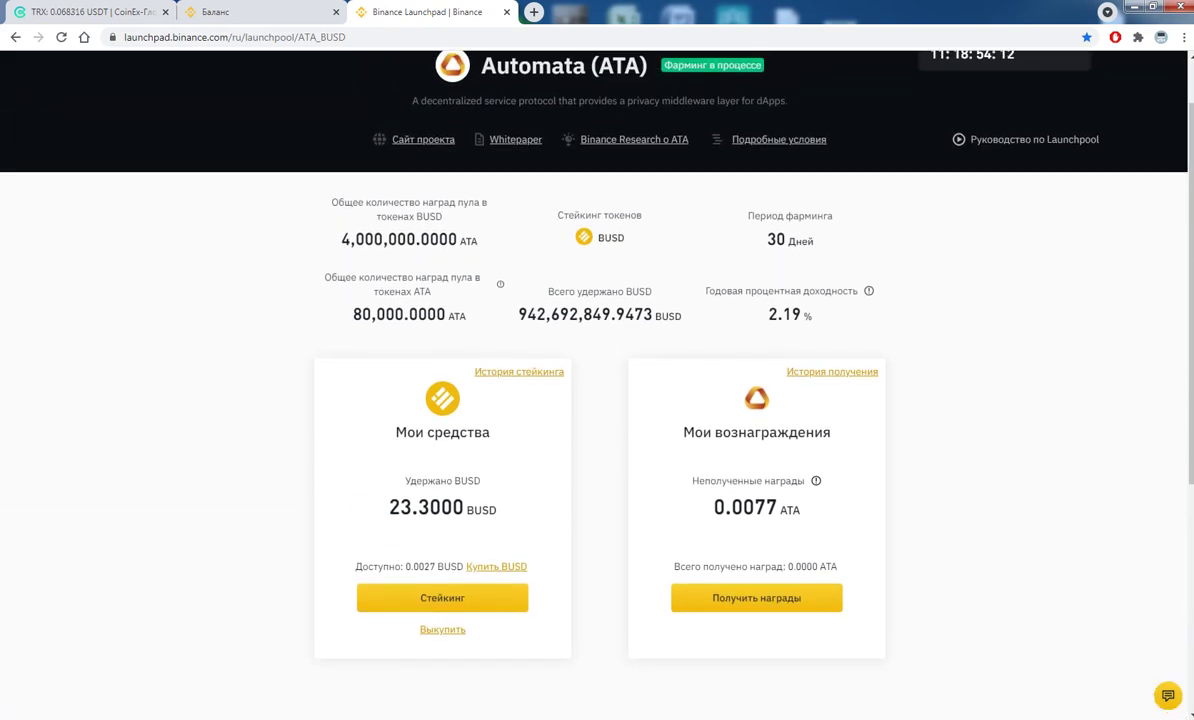
double_click(807, 316)
left_click_drag(754, 300, 725, 223)
left_click(792, 251)
- Inspect the 23.3000 BUSD held and the 0.0077 ATA unclaimed rewards
triple_click(781, 513)
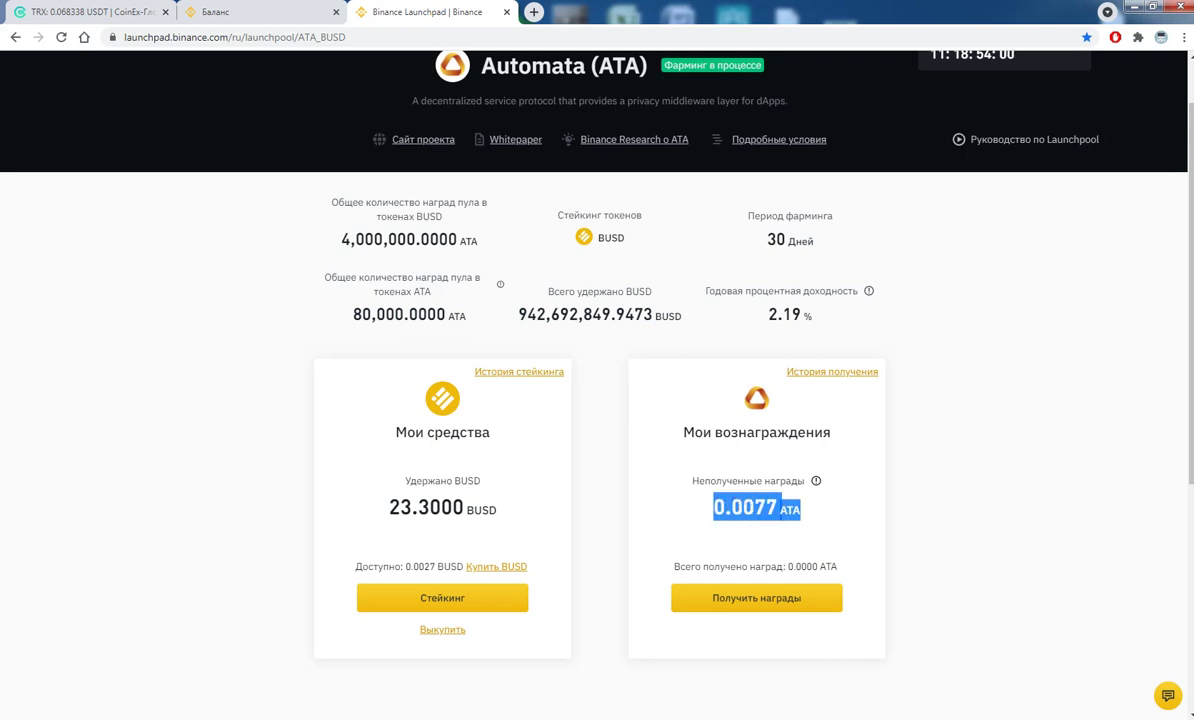
triple_click(466, 510)
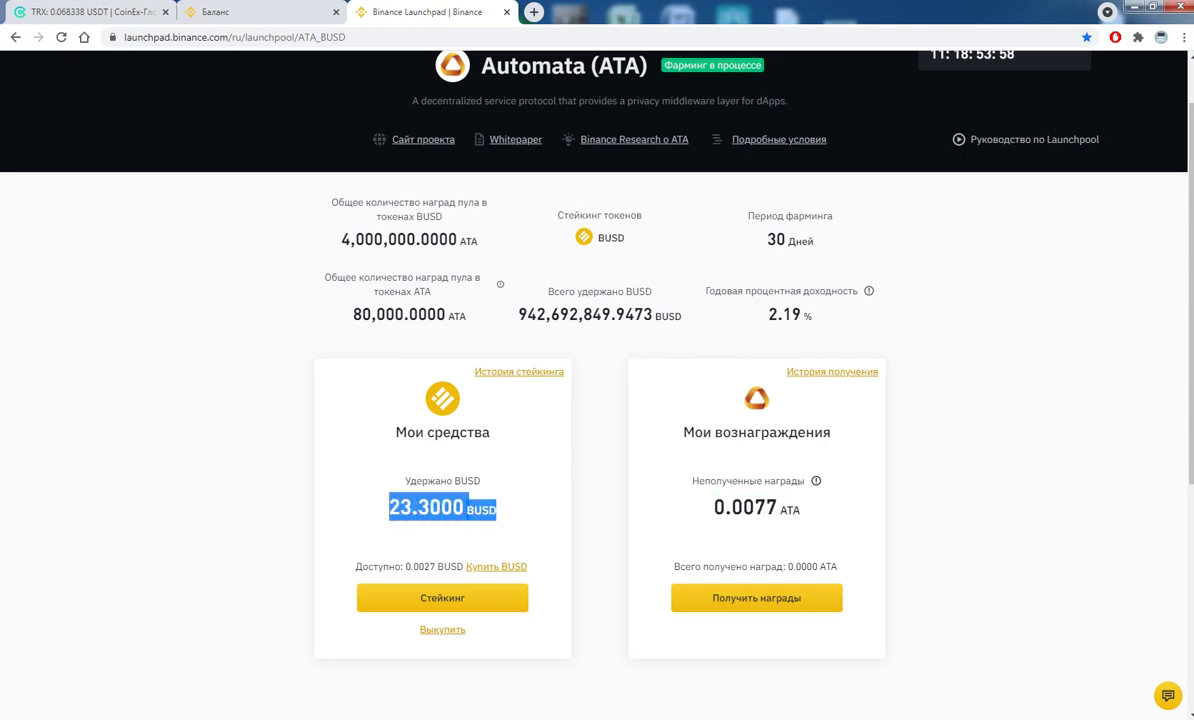
left_click(467, 508)
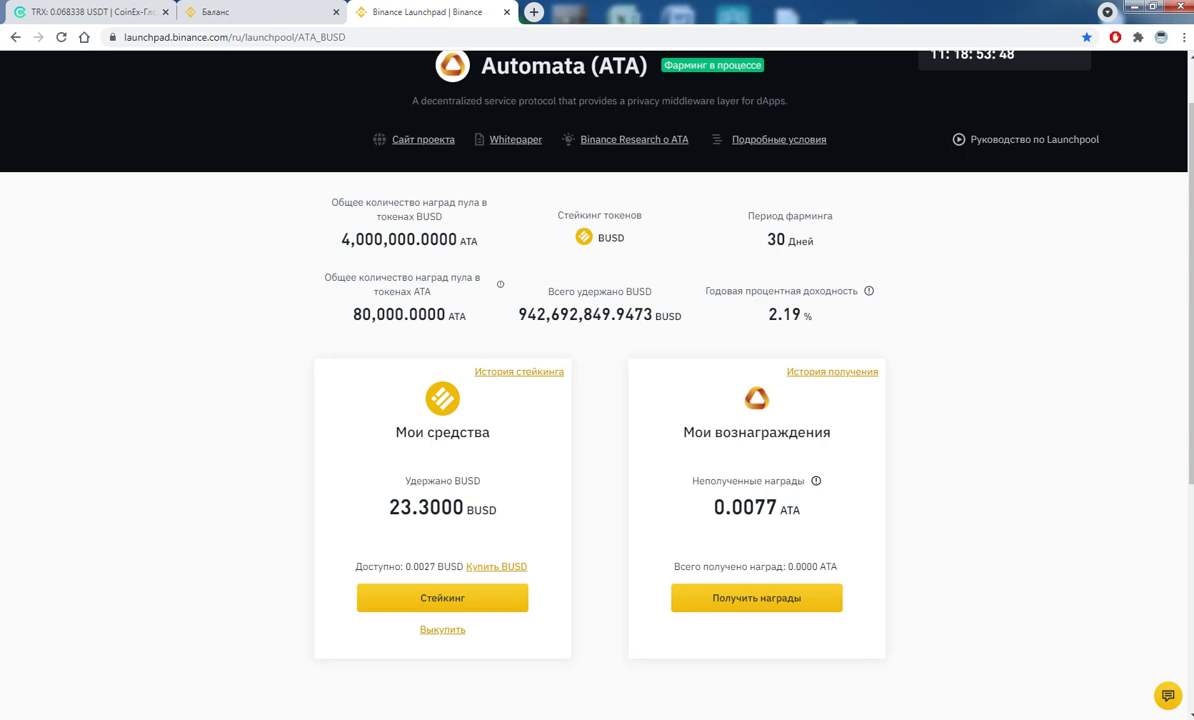
left_click_drag(712, 507, 790, 509)
left_click(722, 521)
triple_click(781, 513)
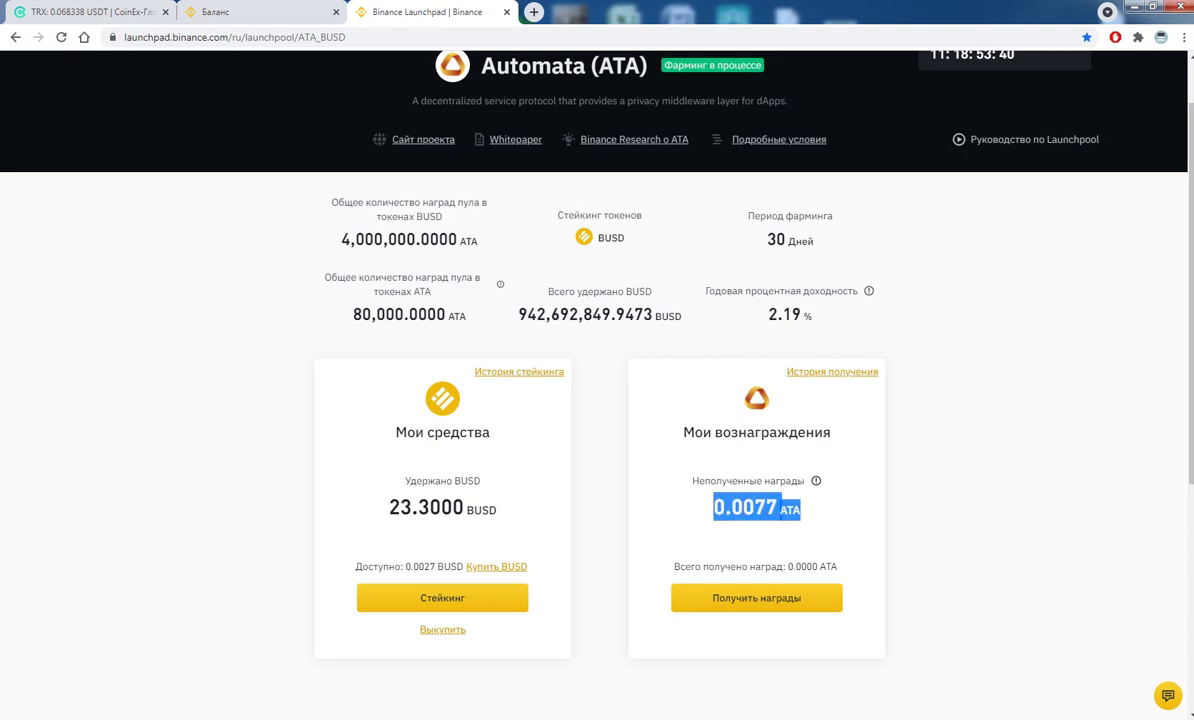
left_click(781, 512)
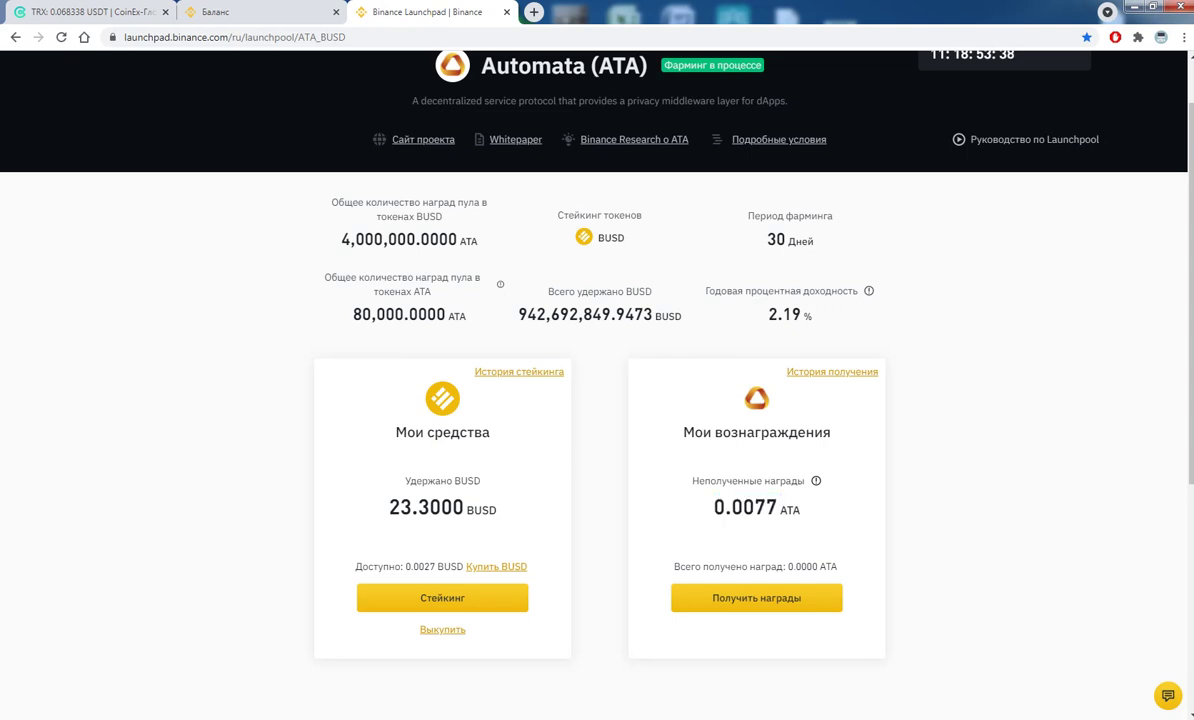
left_click_drag(754, 508, 778, 508)
left_click(714, 472)
scroll(597, 400, "up", 1)
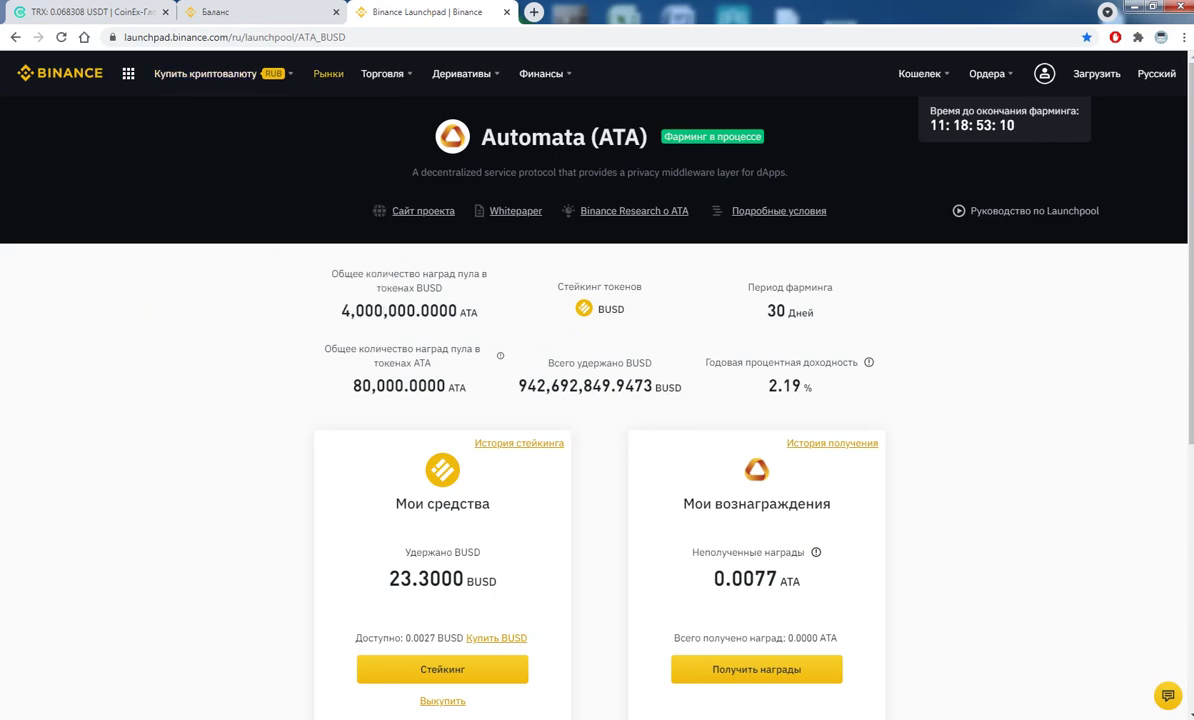
- In a new tab, open the Binance fixed staking page from the crypto bookmarks
left_click(534, 12)
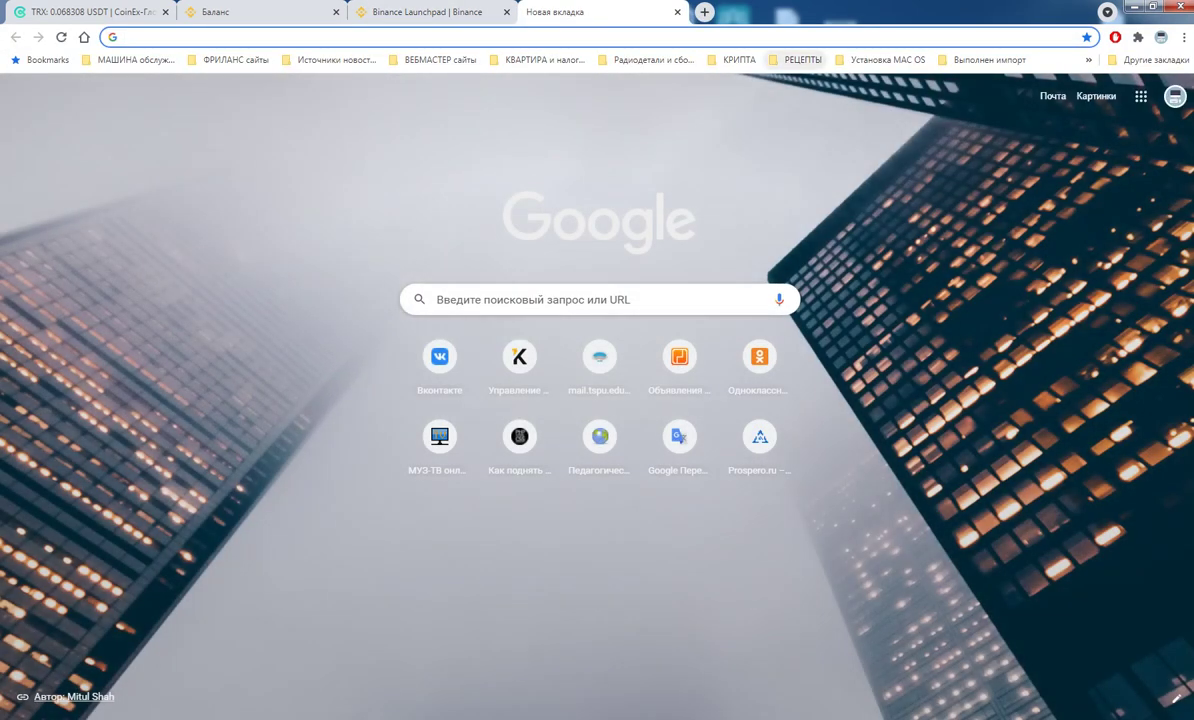
left_click(740, 60)
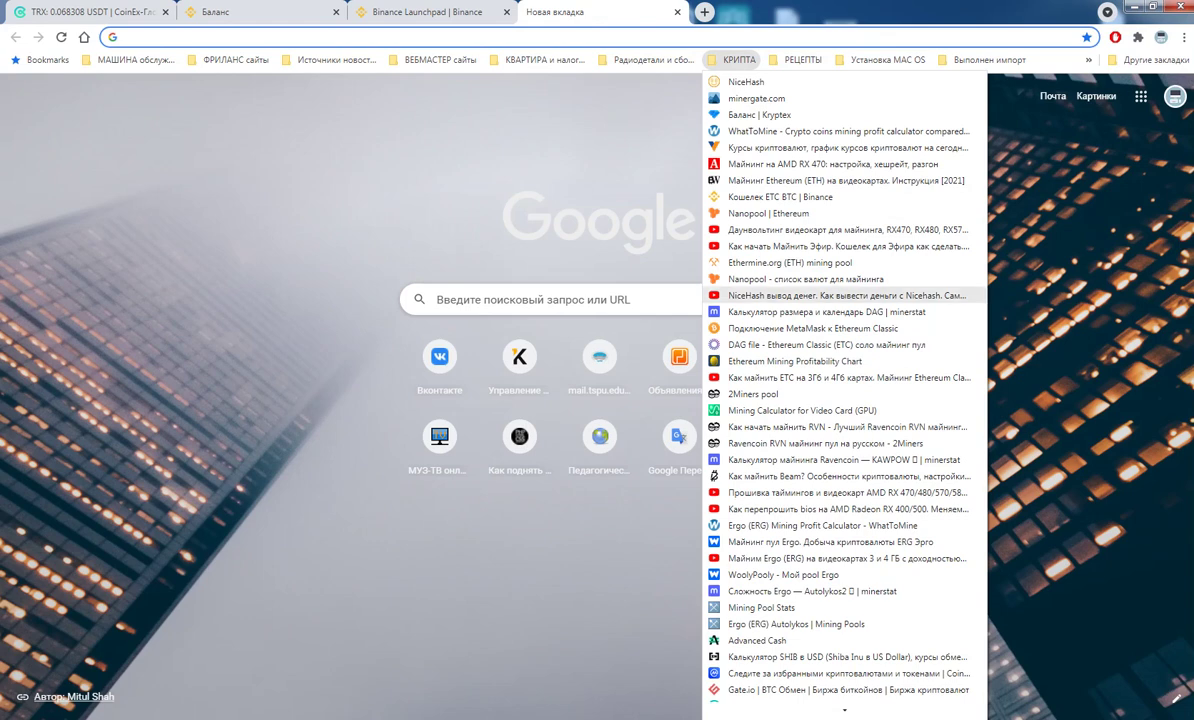
scroll(845, 420, "down", 3)
left_click(845, 678)
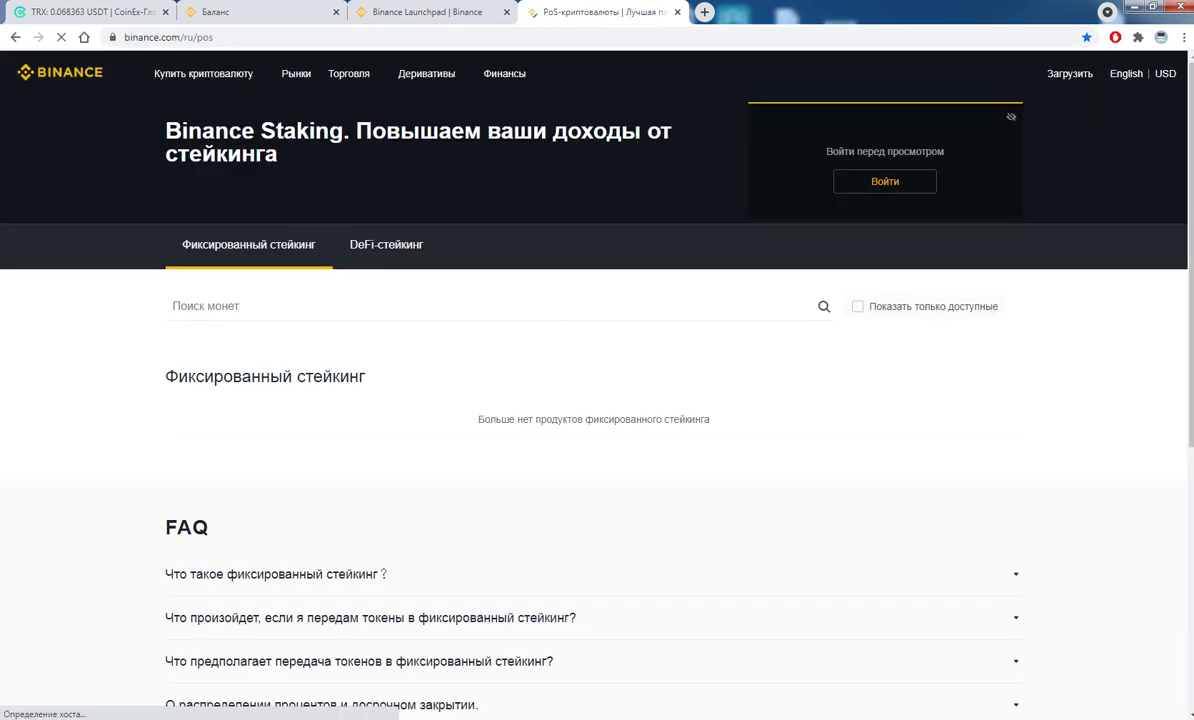
- Expand the full list of 60 staking products and scroll down to BNB
scroll(597, 450, "down", 4)
scroll(597, 450, "up", 4)
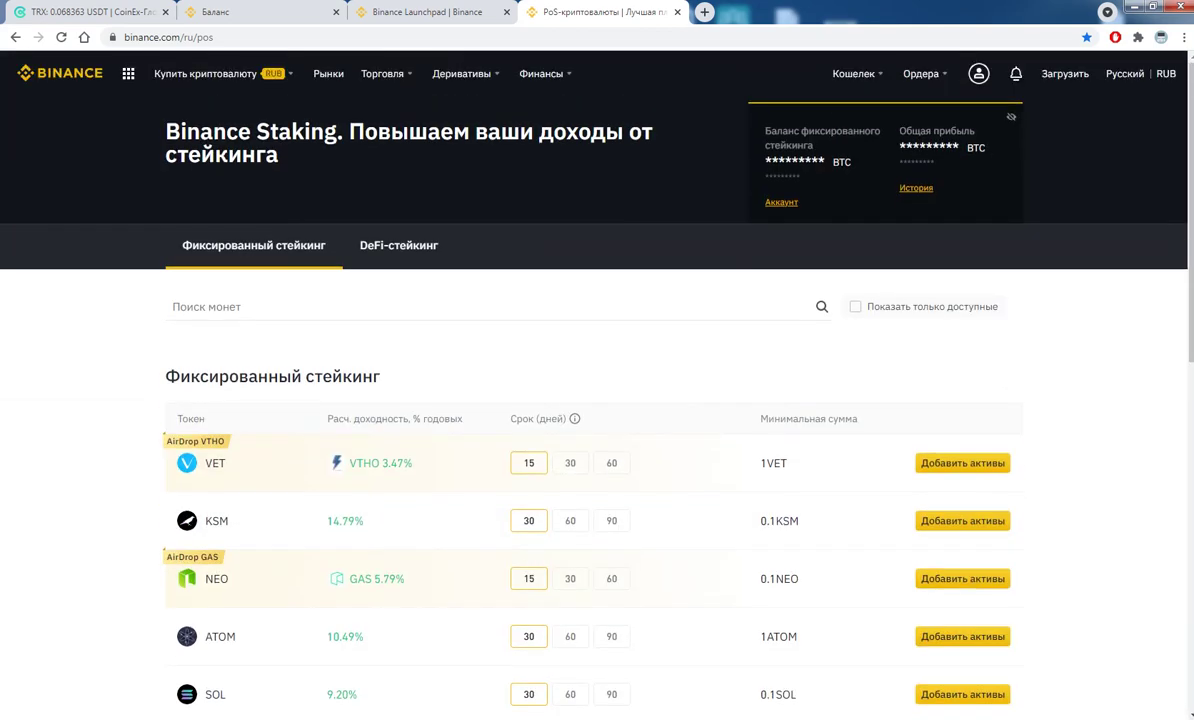
scroll(597, 400, "down", 4)
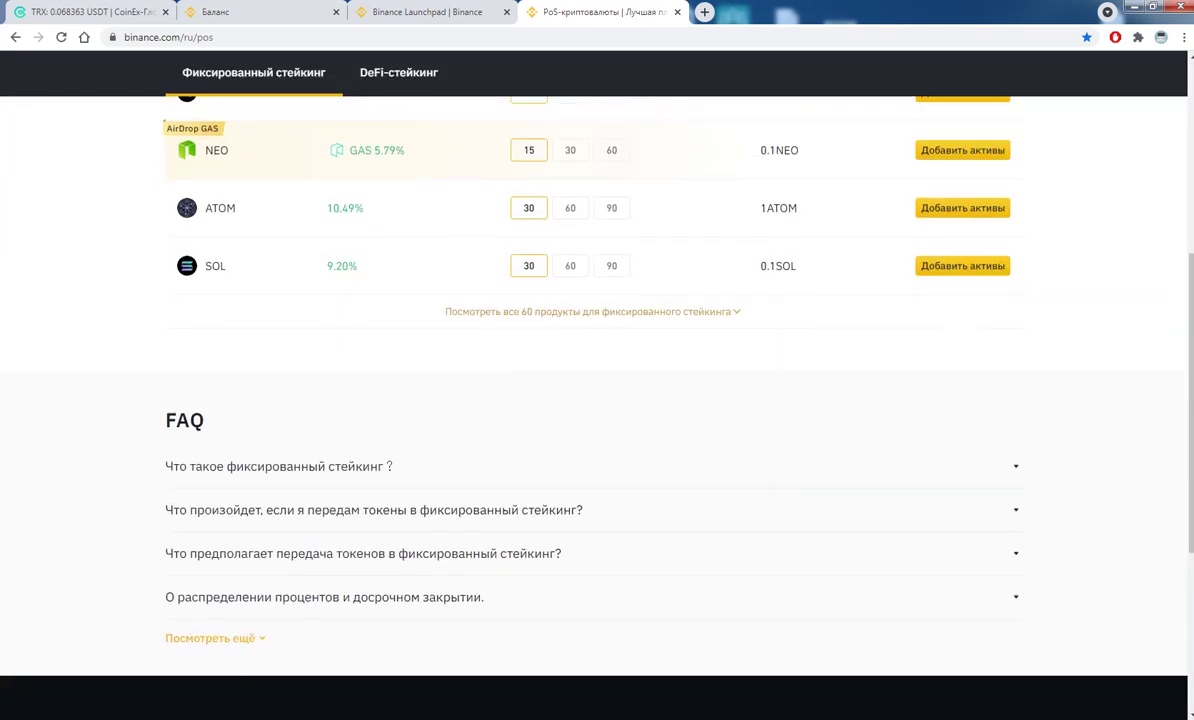
left_click(592, 311)
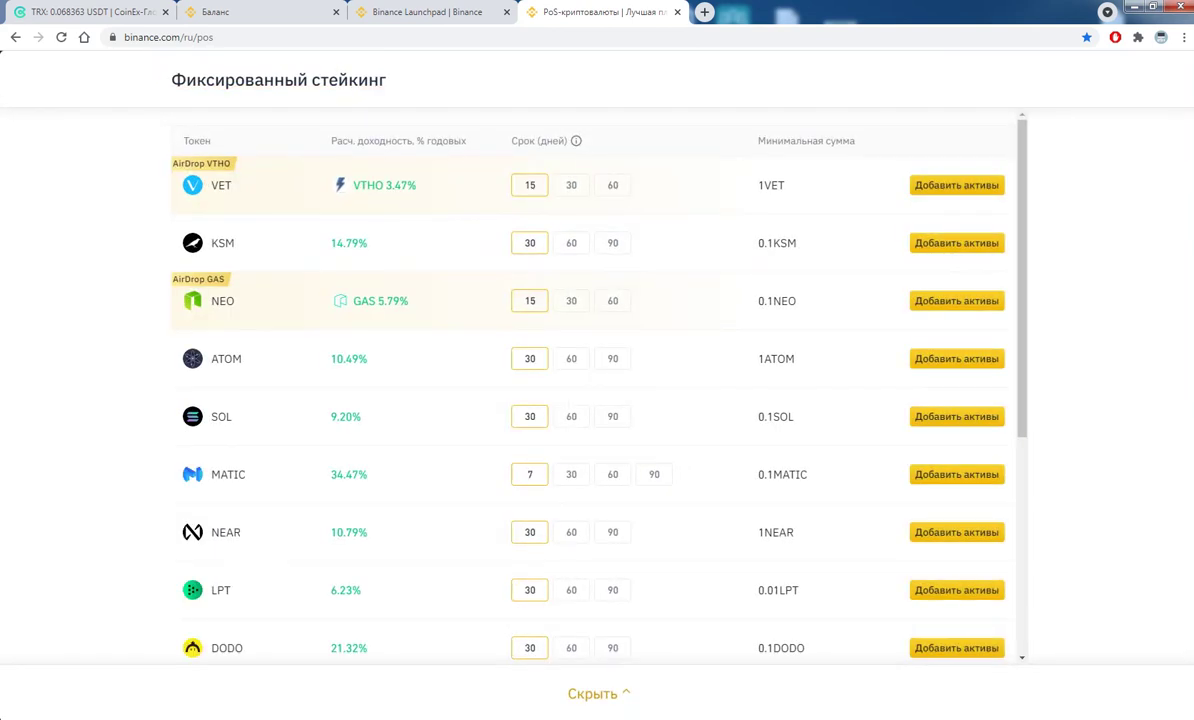
scroll(556, 368, "down", 4)
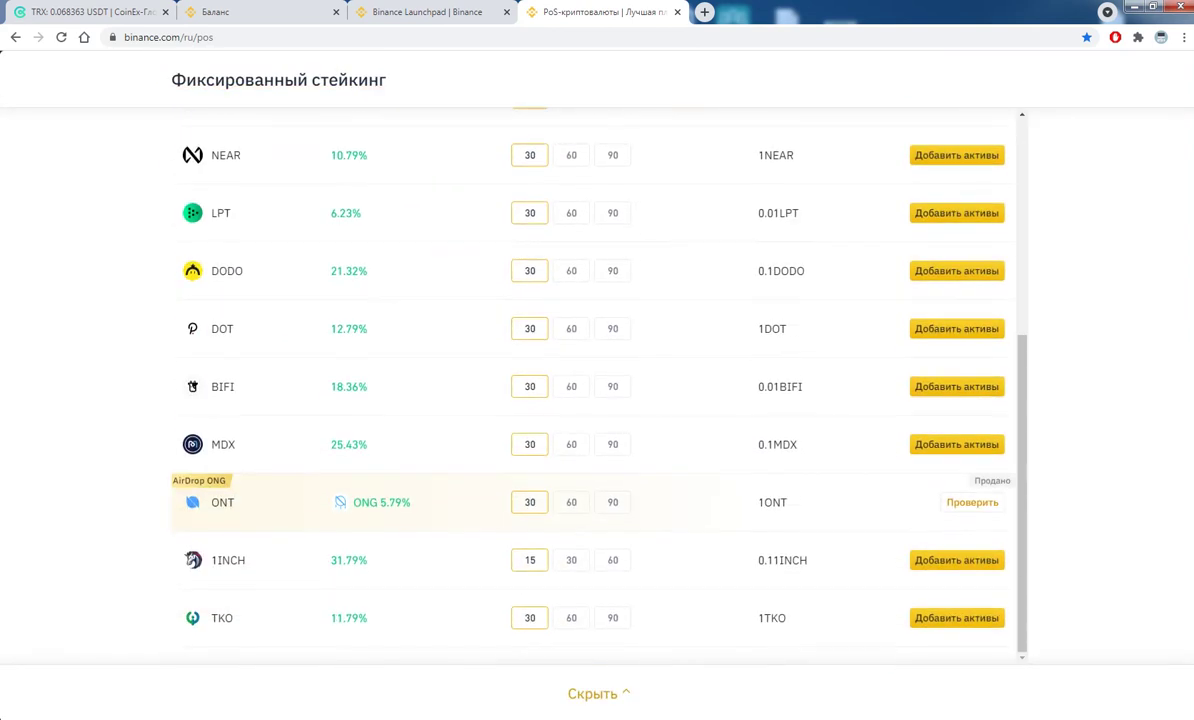
scroll(597, 385, "down", 8)
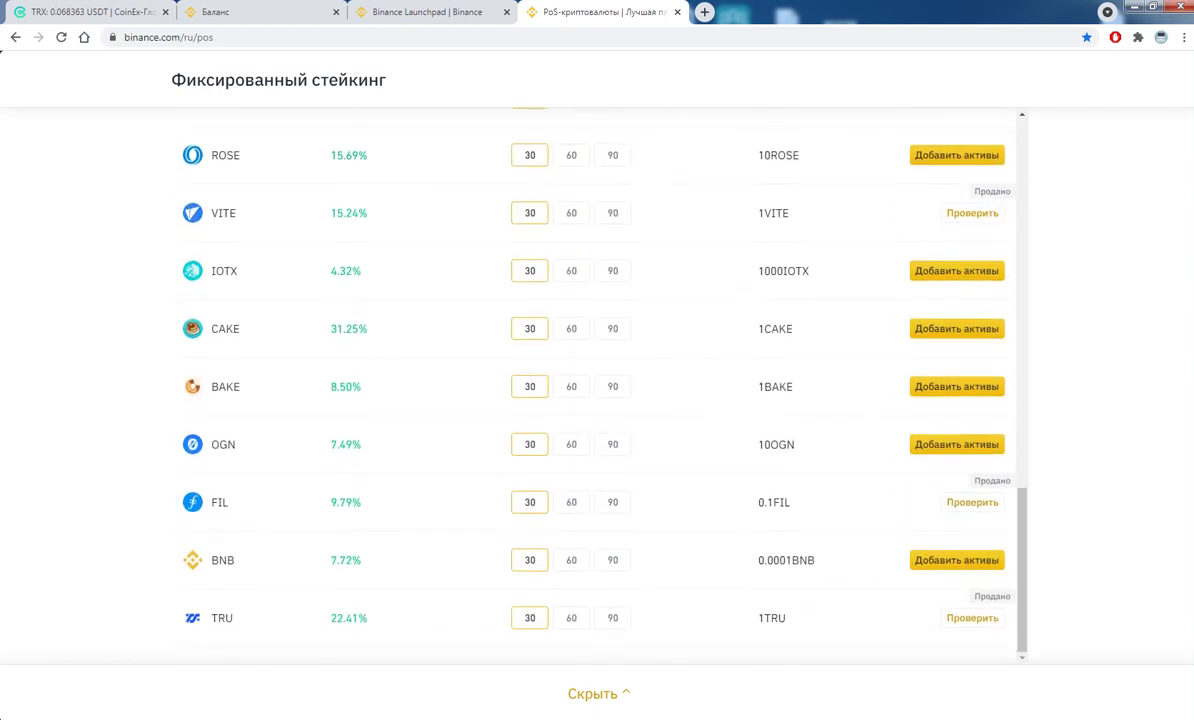
scroll(597, 385, "down", 1)
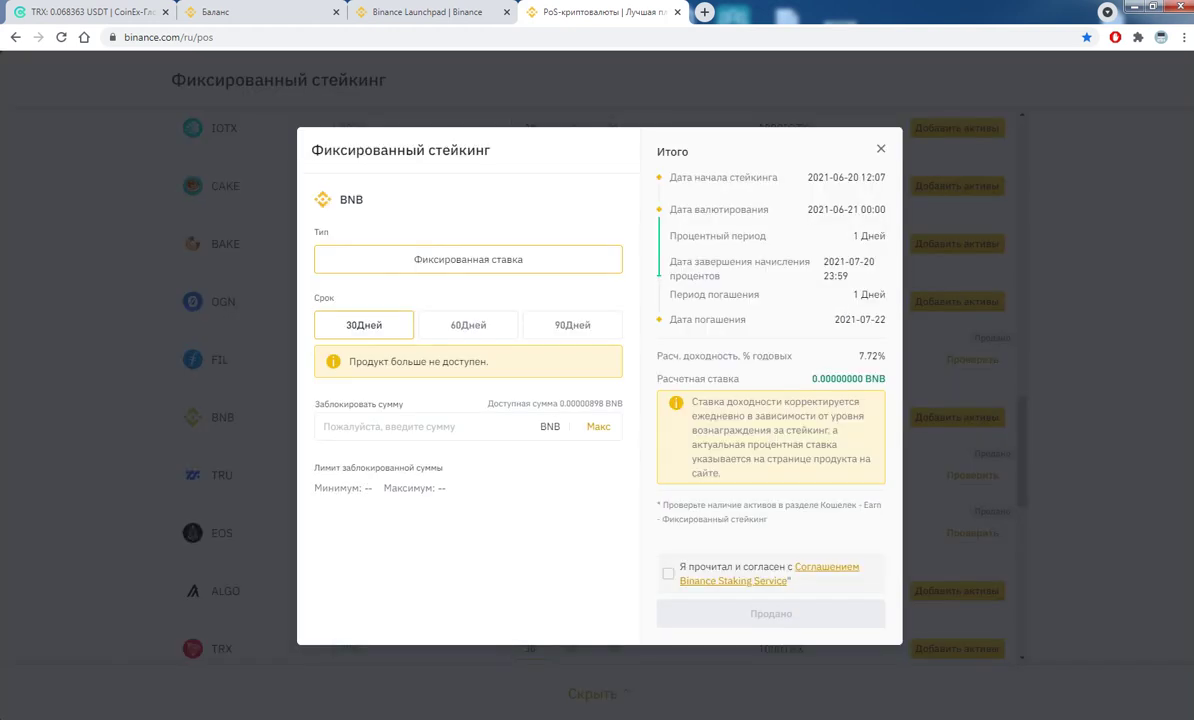
- Enter the maximum BNB balance and compare the 30, 60 and 90-day terms, ending on 30
left_click(430, 387)
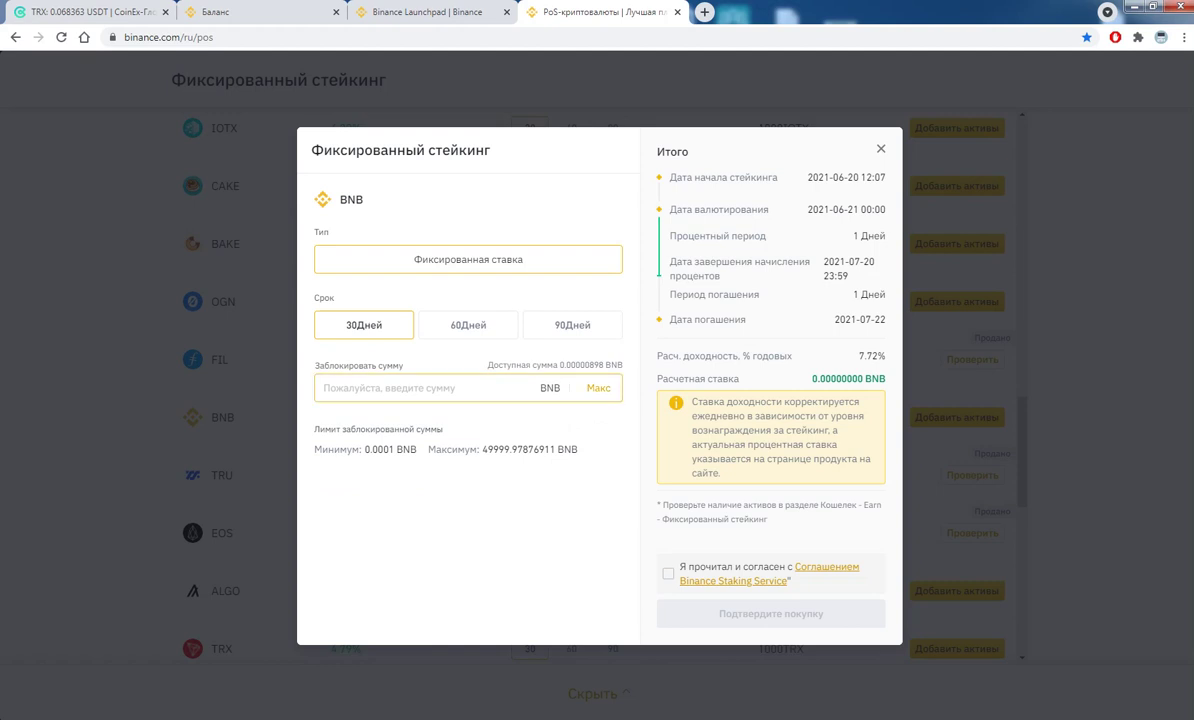
left_click(598, 387)
key("ctrl+a")
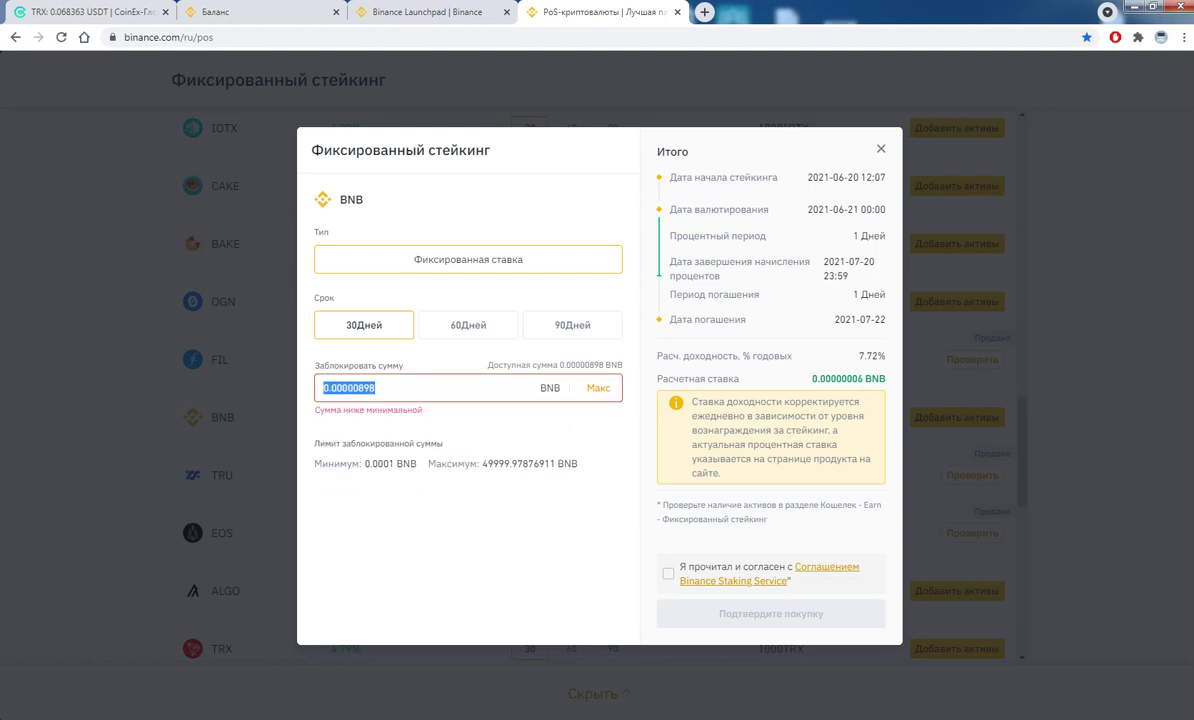
left_click(468, 325)
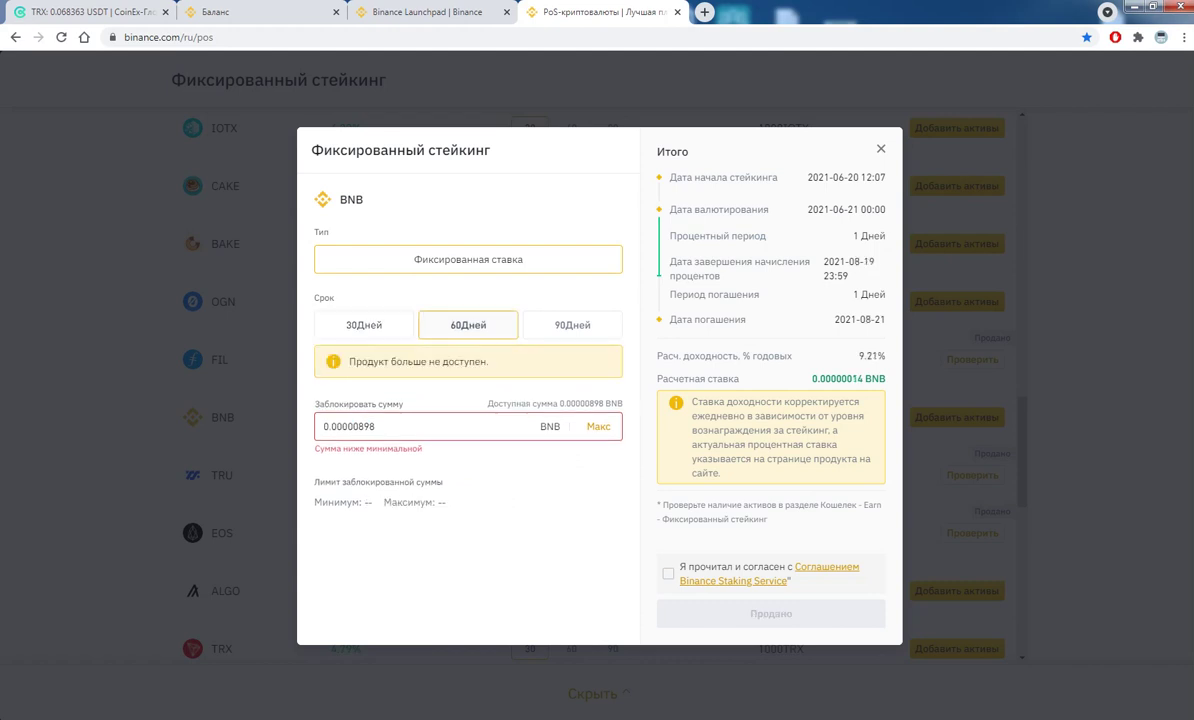
left_click(572, 325)
left_click(468, 325)
left_click(572, 325)
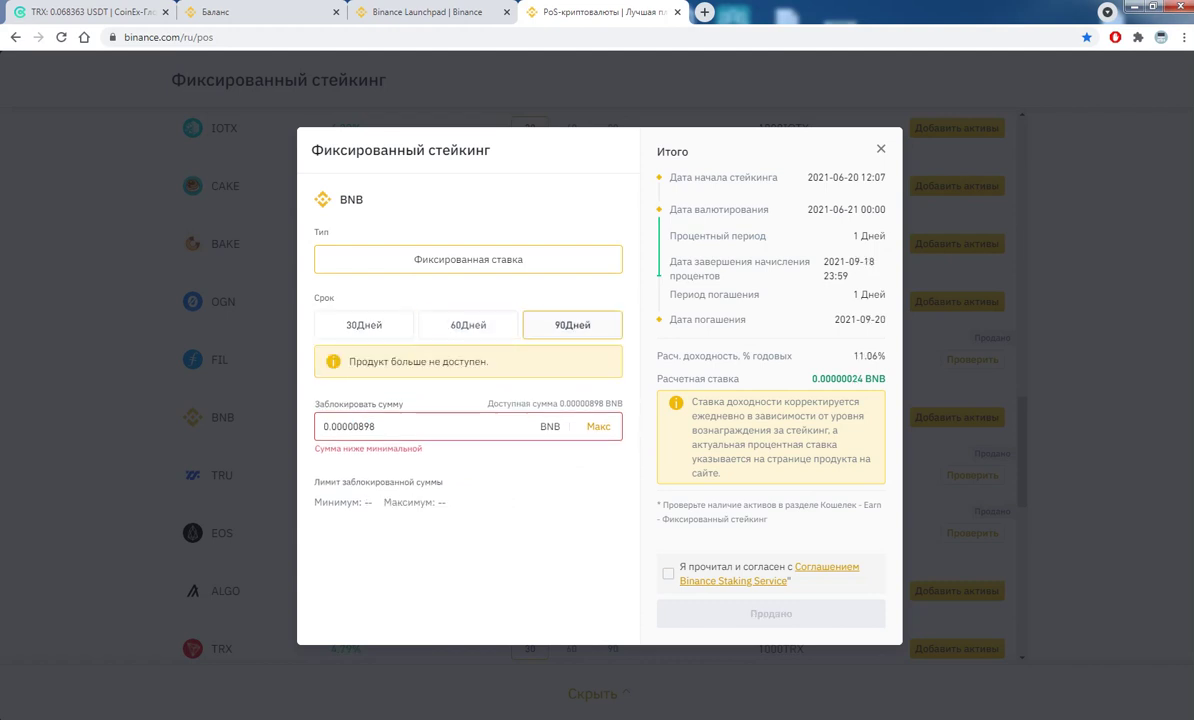
left_click(364, 325)
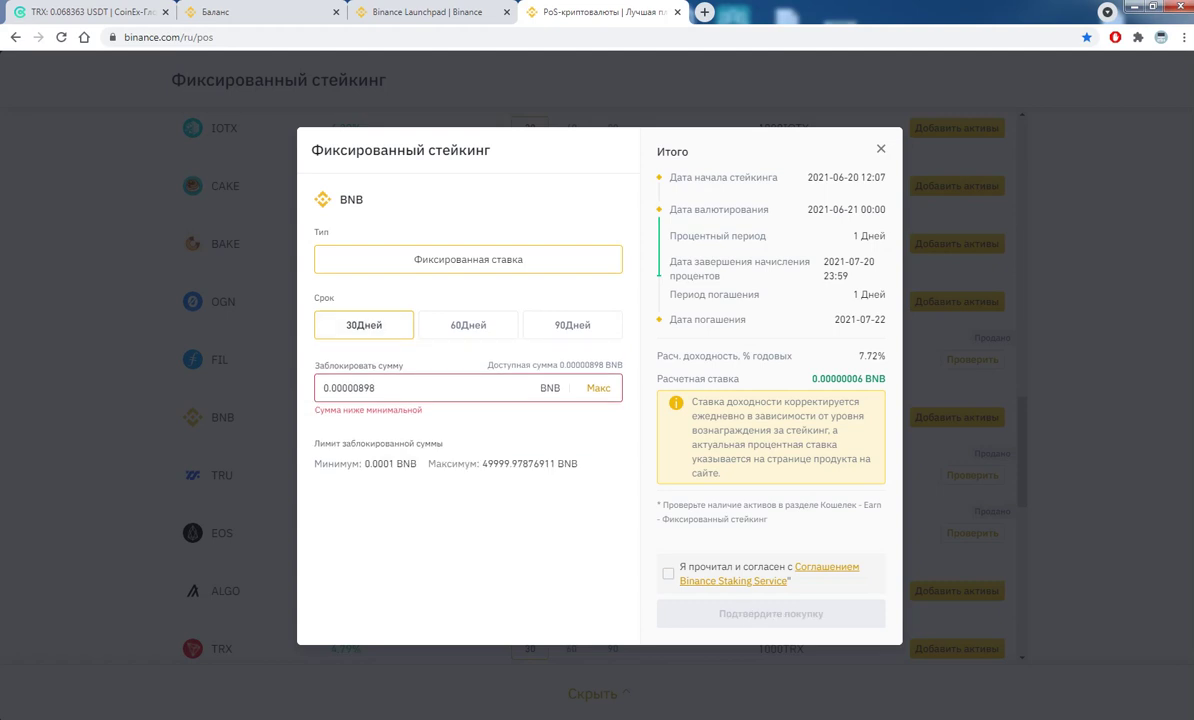
- Note the 7.72% yield, accept the staking agreement, and close the form
double_click(871, 356)
left_click(668, 573)
key("Escape")
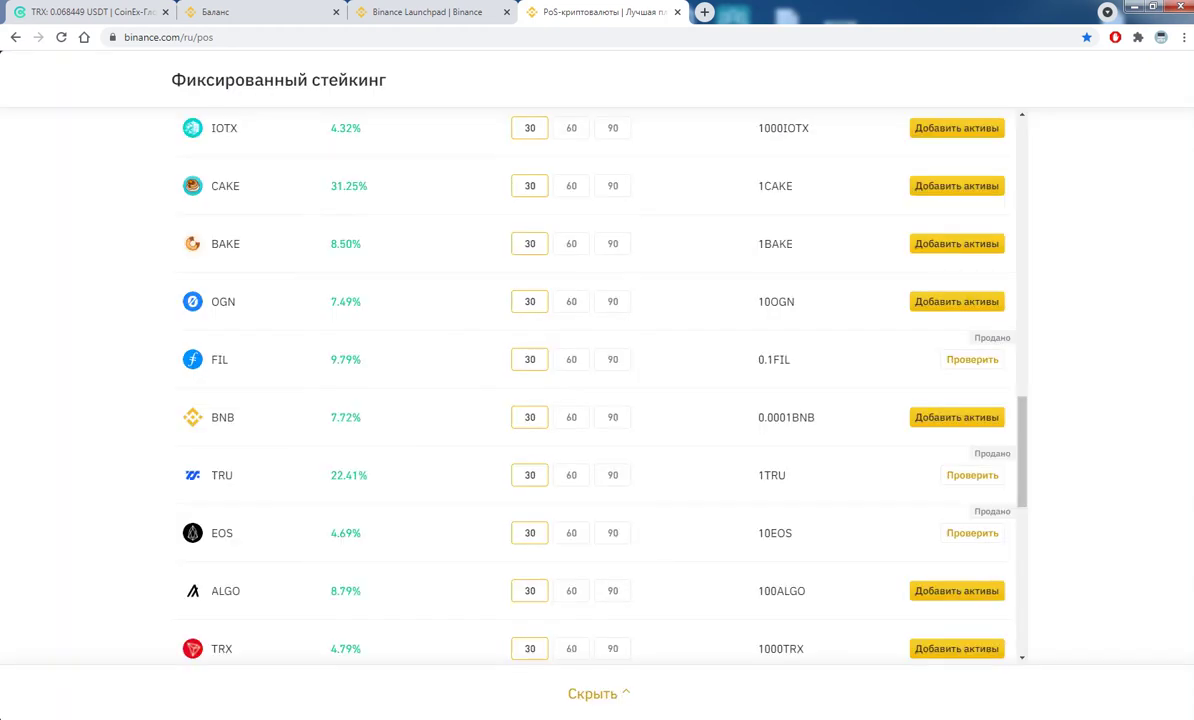
- Note BNB's 0.0001 BNB minimum, scroll the list, and close the fixed staking tab
left_click_drag(758, 417, 815, 417)
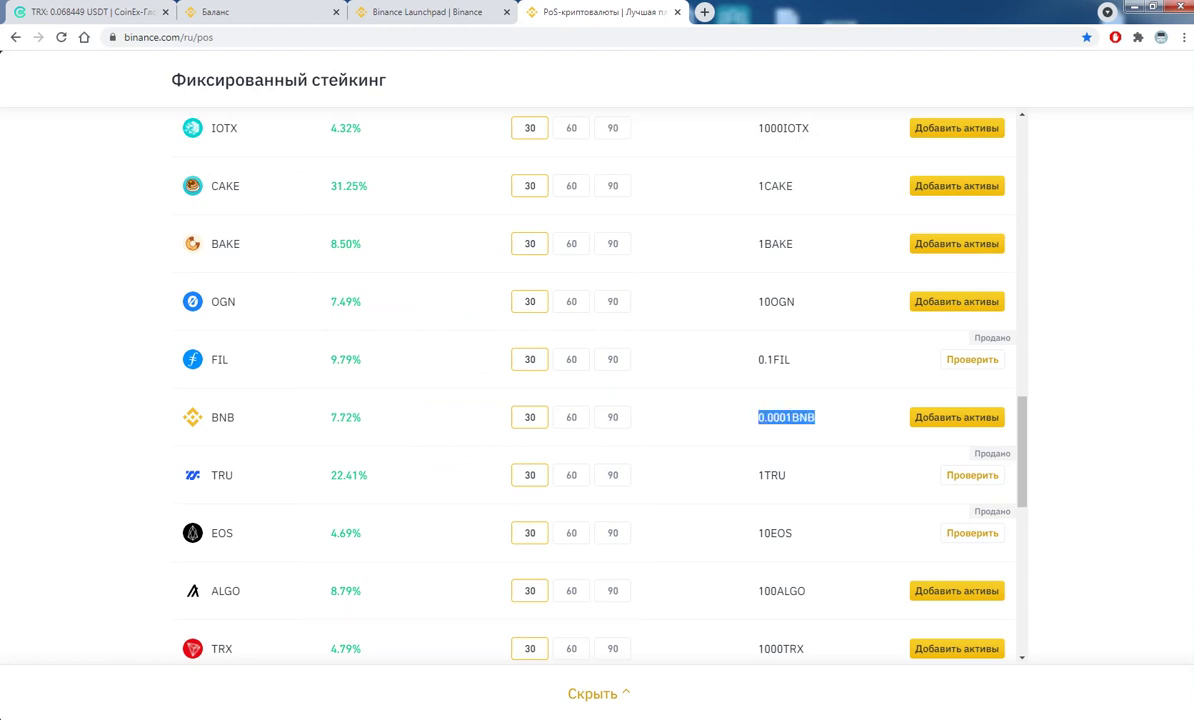
scroll(597, 390, "down", 5)
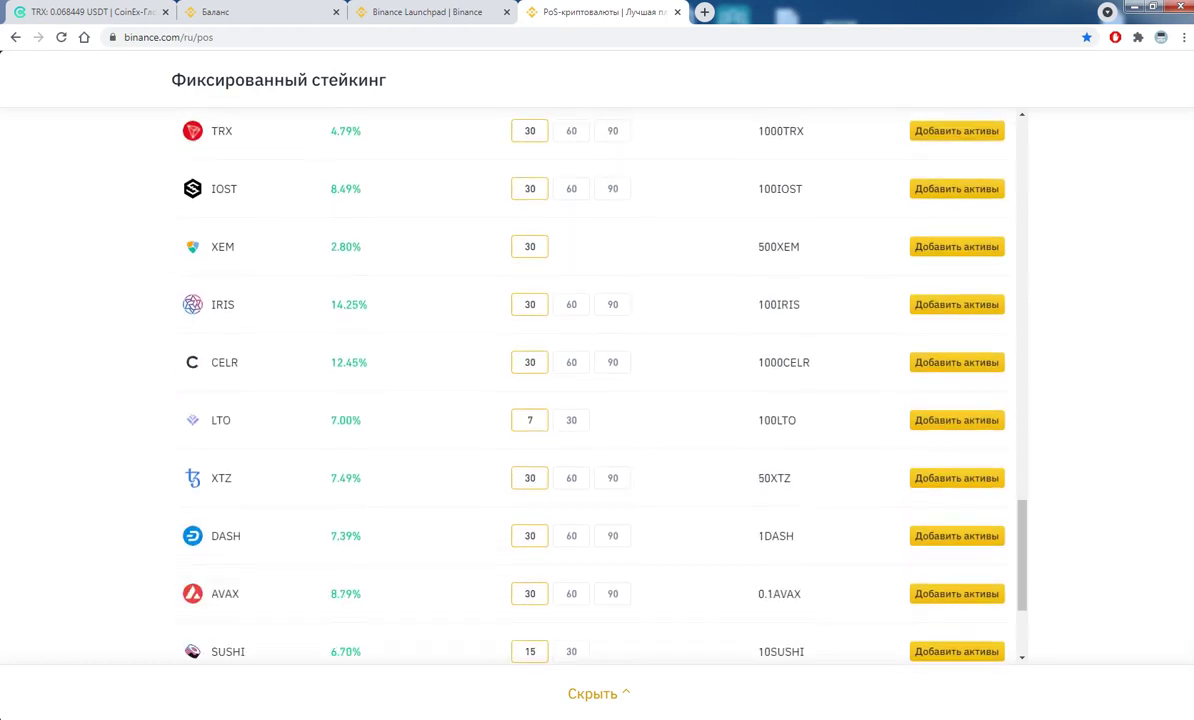
scroll(597, 390, "down", 2)
scroll(597, 390, "up", 18)
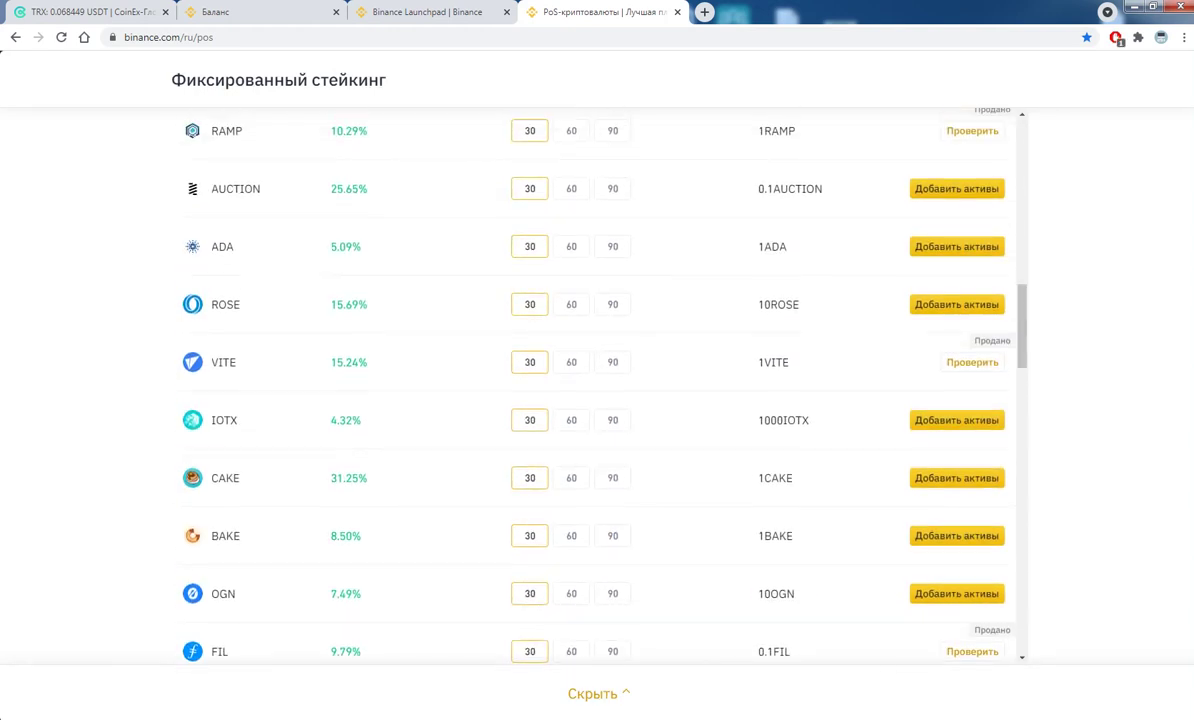
scroll(597, 390, "up", 5)
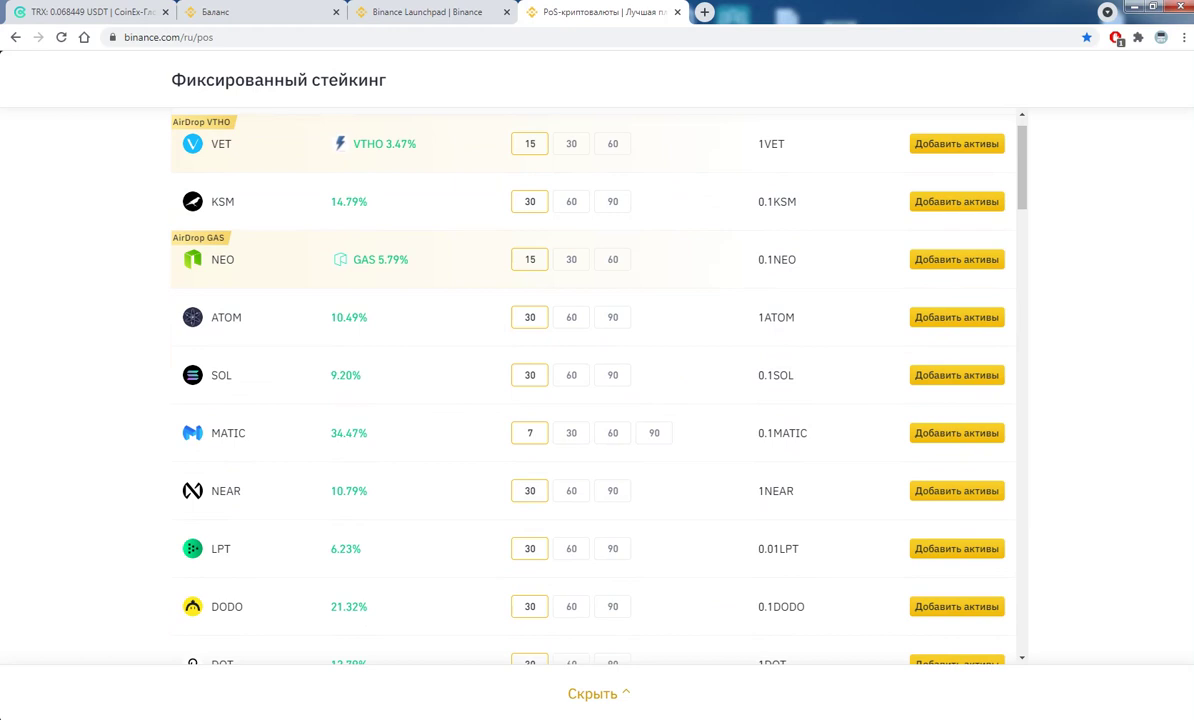
scroll(597, 390, "up", 1)
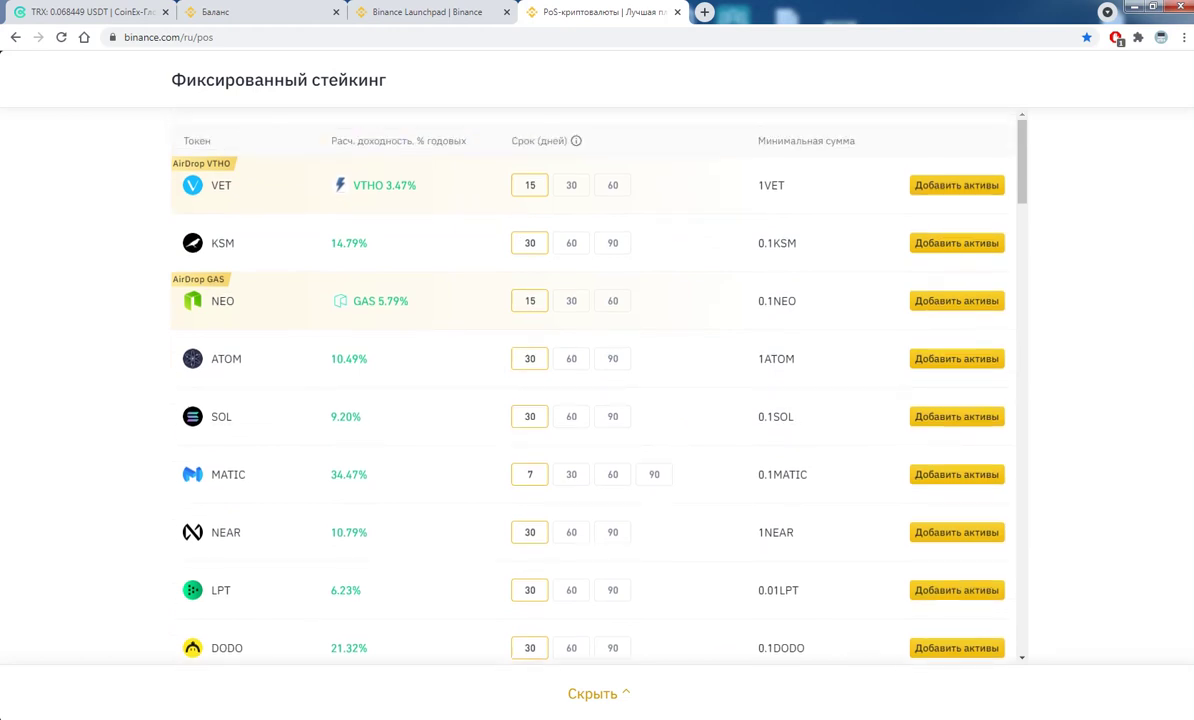
key("ctrl+w")
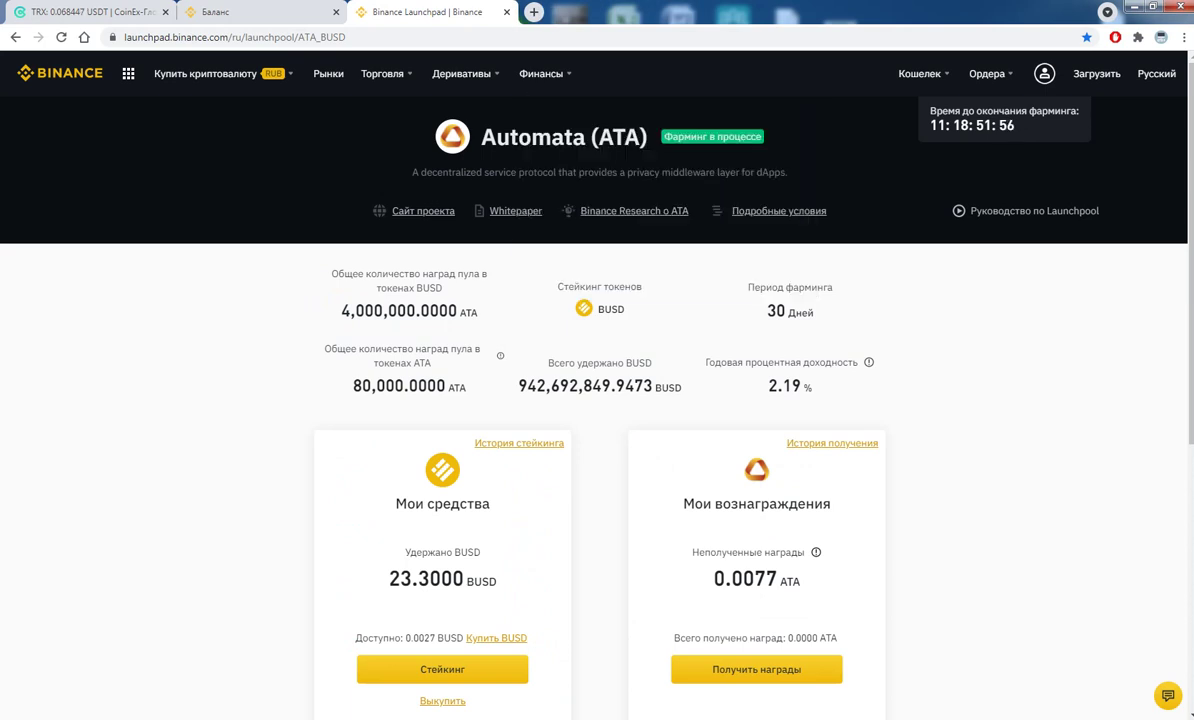
- From Ордера, view the empty Launchpad history, then the buy/sell history
mouse_move(988, 73)
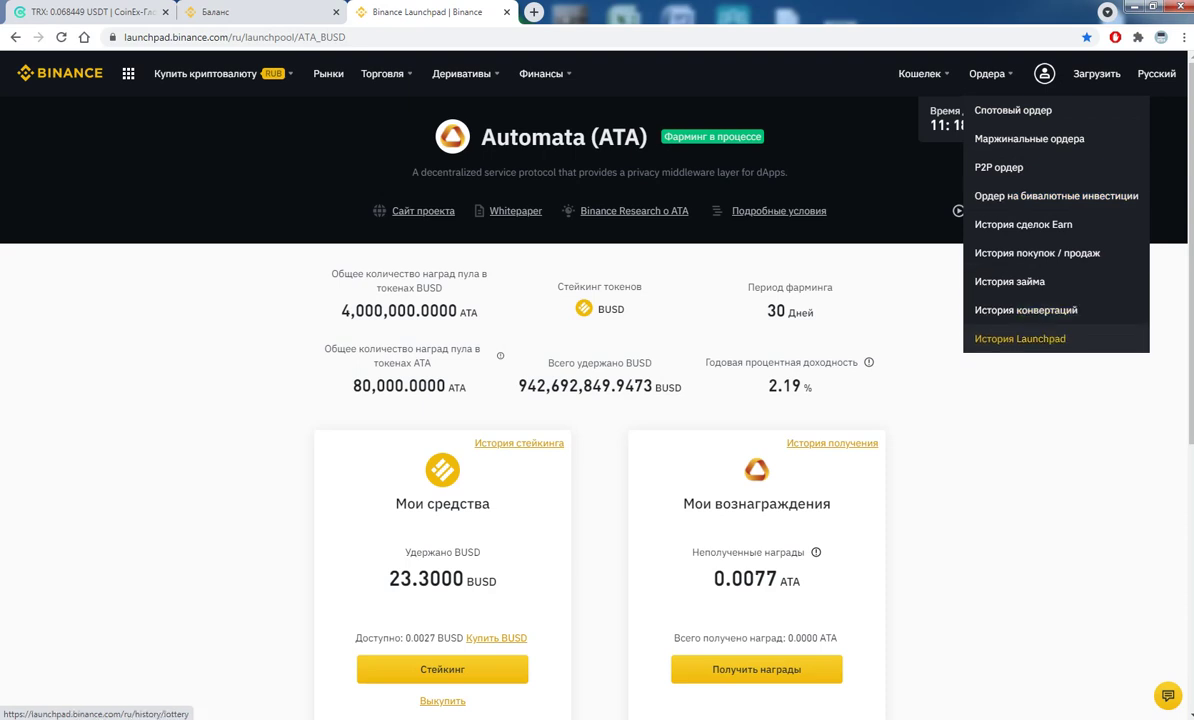
left_click(1020, 338)
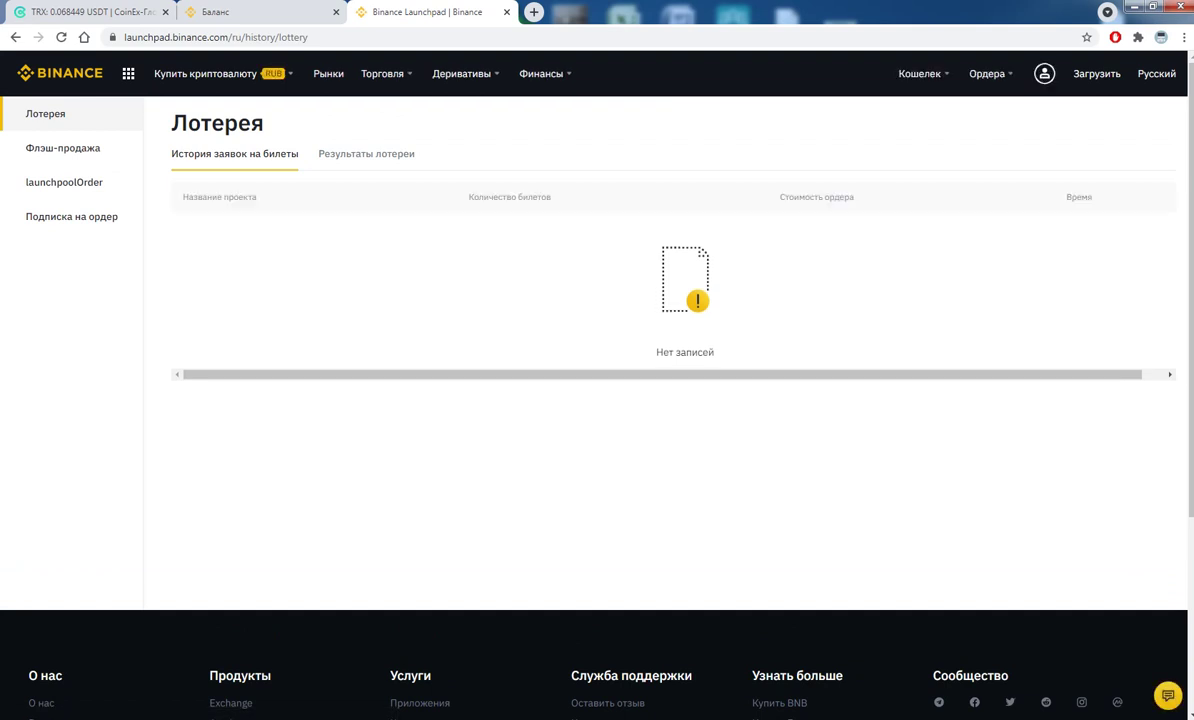
mouse_move(987, 73)
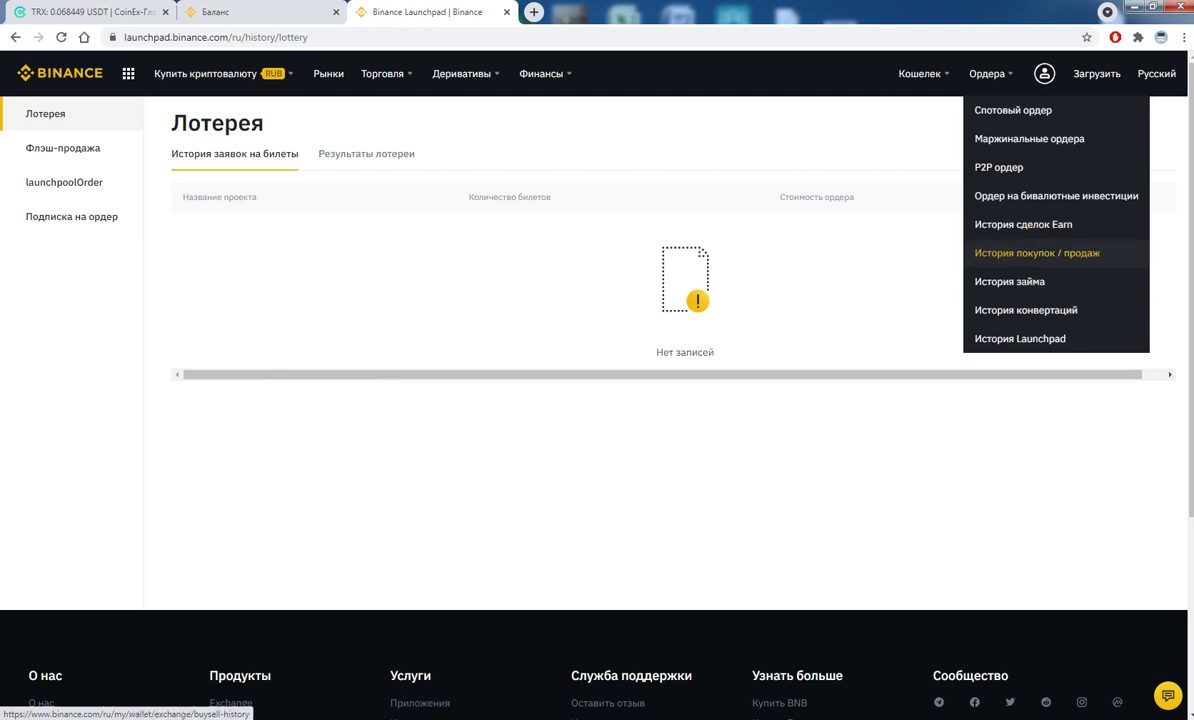
left_click(1037, 253)
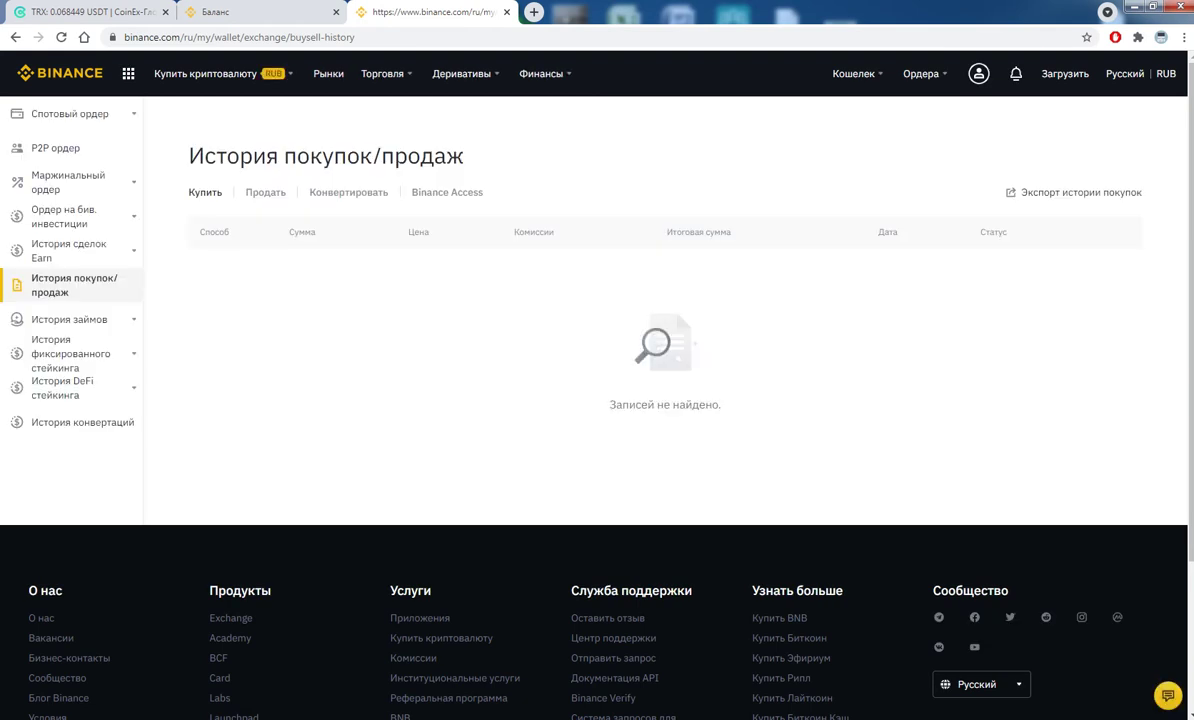
- View the fixed staking subscription of 0.02123089 BNB, then its interest history
mouse_move(920, 73)
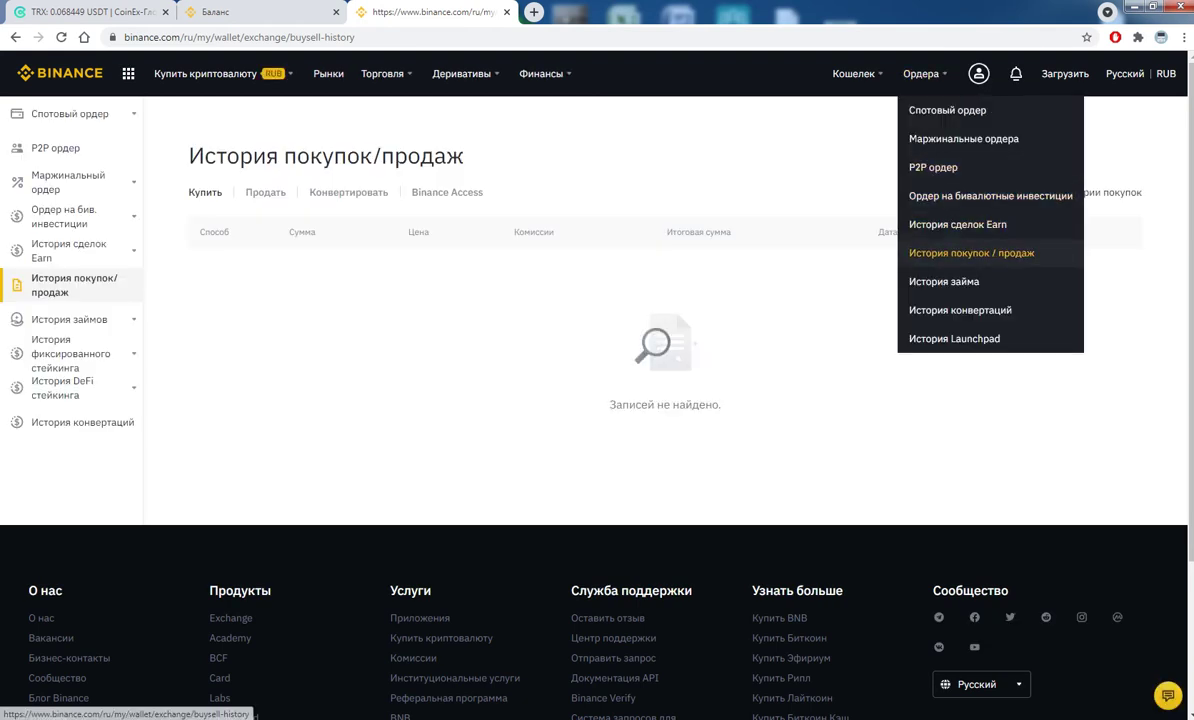
left_click(971, 253)
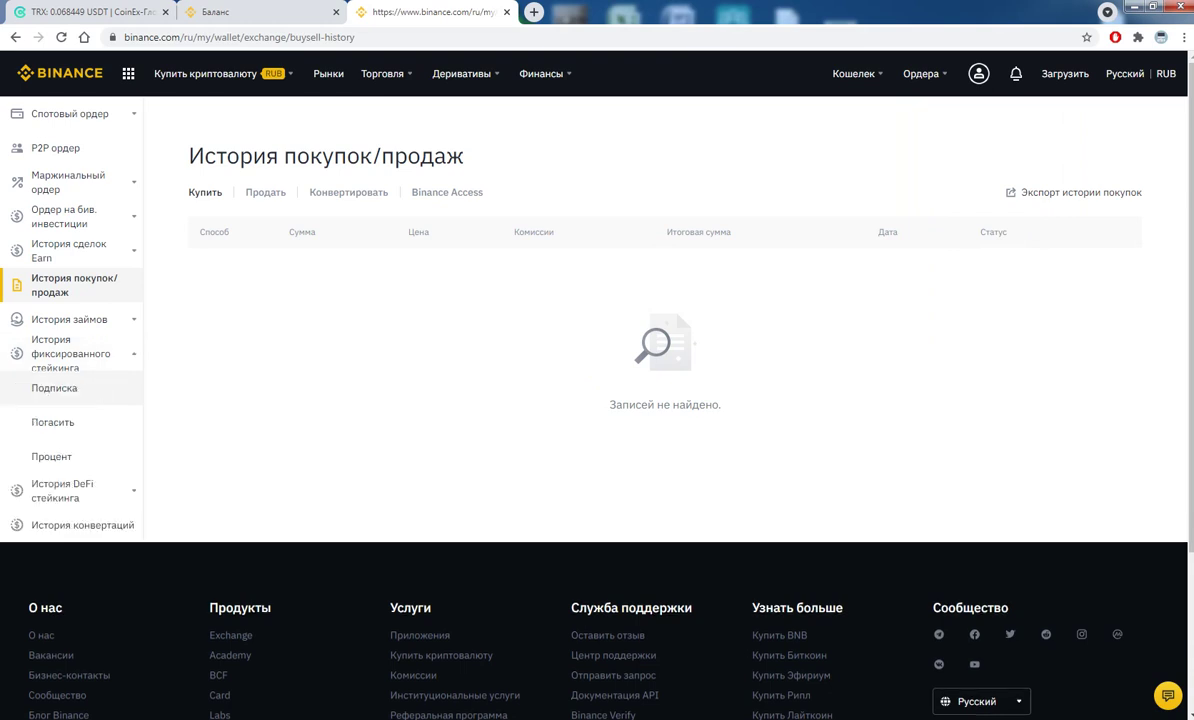
left_click(54, 388)
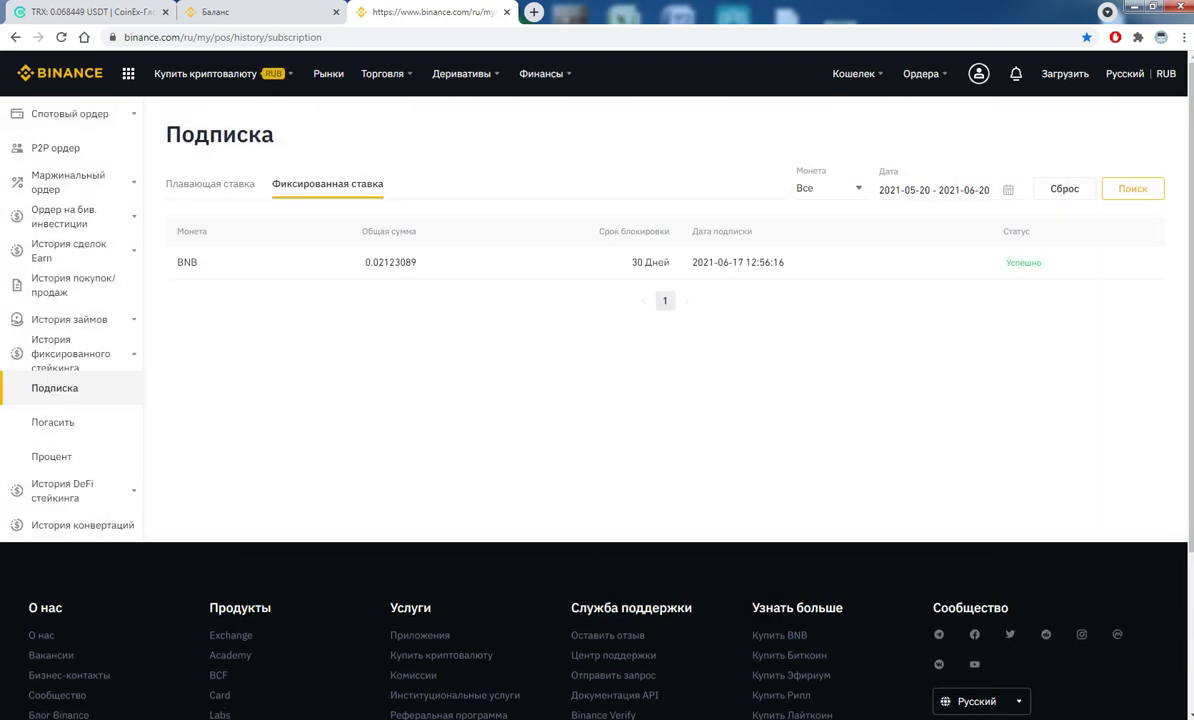
double_click(390, 262)
left_click(390, 262)
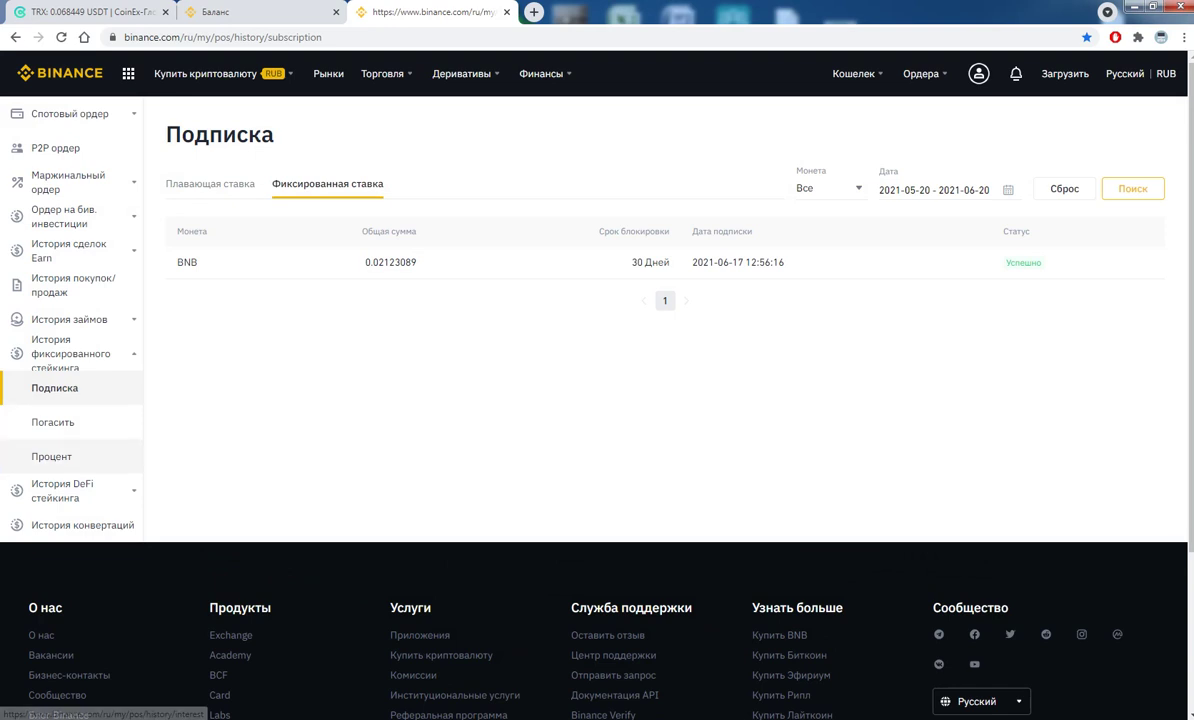
left_click(51, 456)
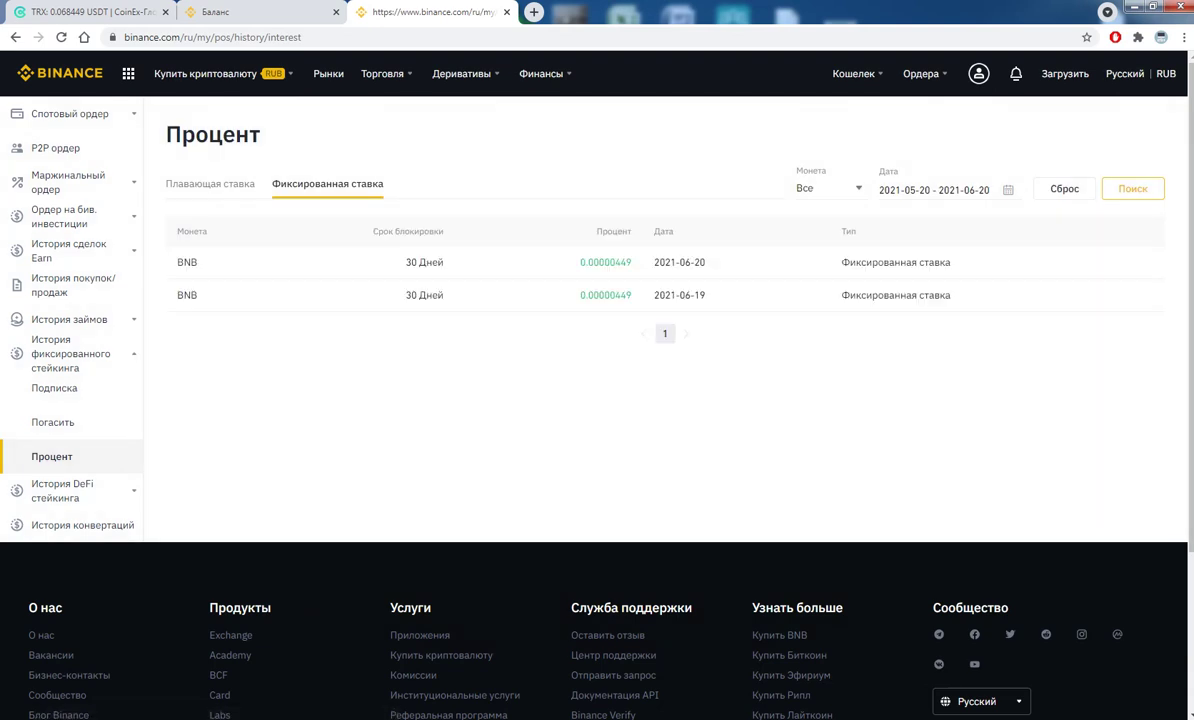
left_click_drag(632, 262, 586, 262)
left_click(567, 245)
key("ctrl+1")
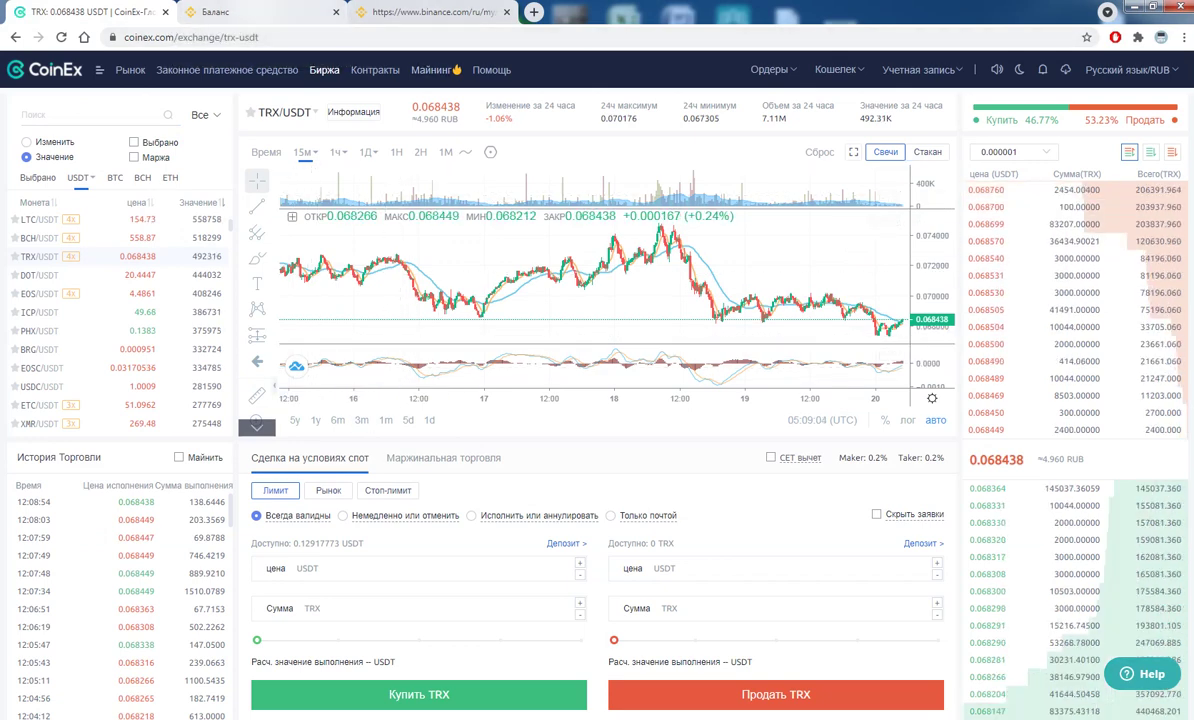
key("ctrl+2")
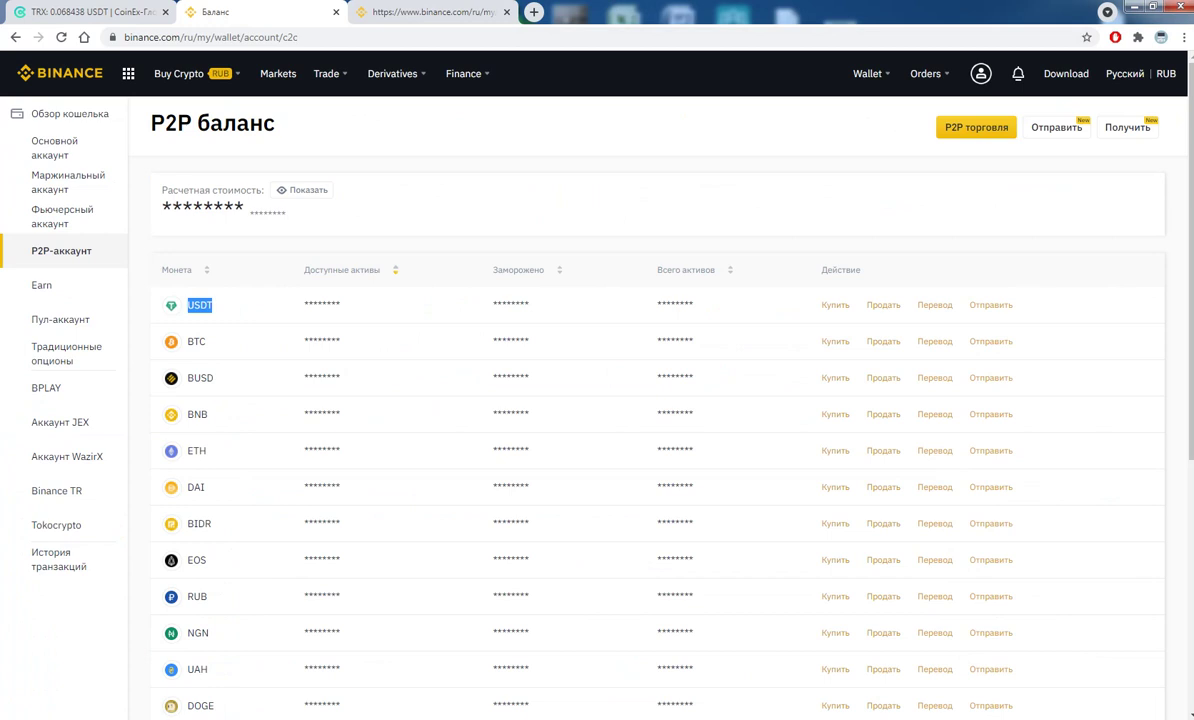
key("ctrl+3")
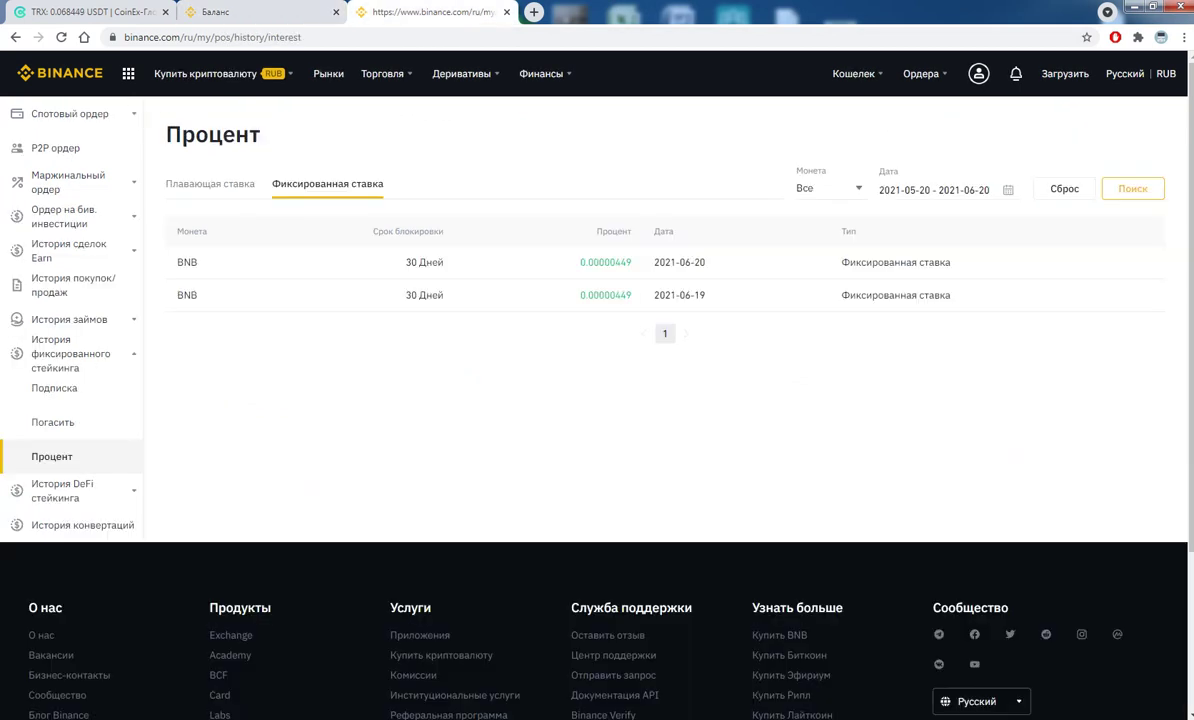